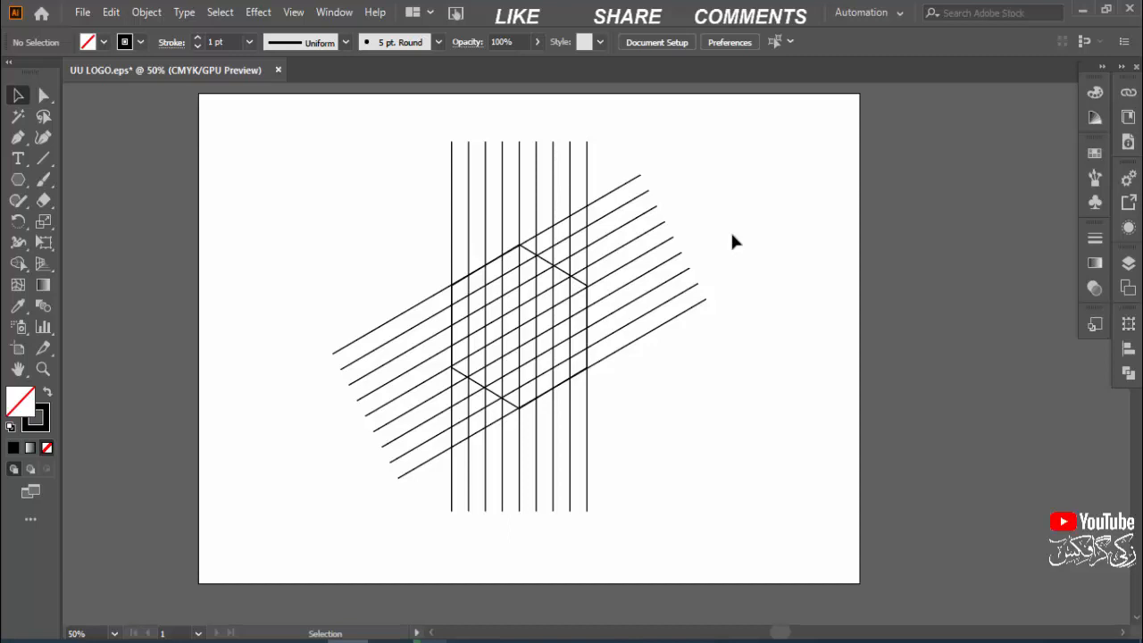
# Step: Select all the grid lines and the hexagon and set their stroke weight to 0.1 pt
pyautogui.hotkey('ctrl', '+')
pyautogui.hotkey('ctrl', '+')
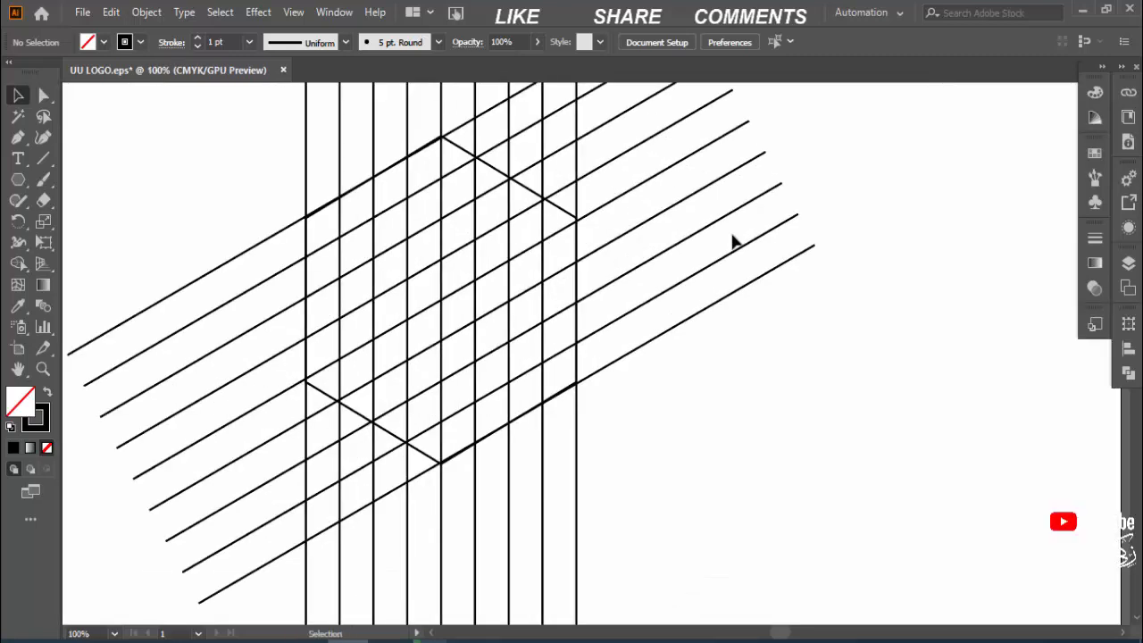
pyautogui.moveTo(796, 346); pyautogui.dragTo(884, 388)
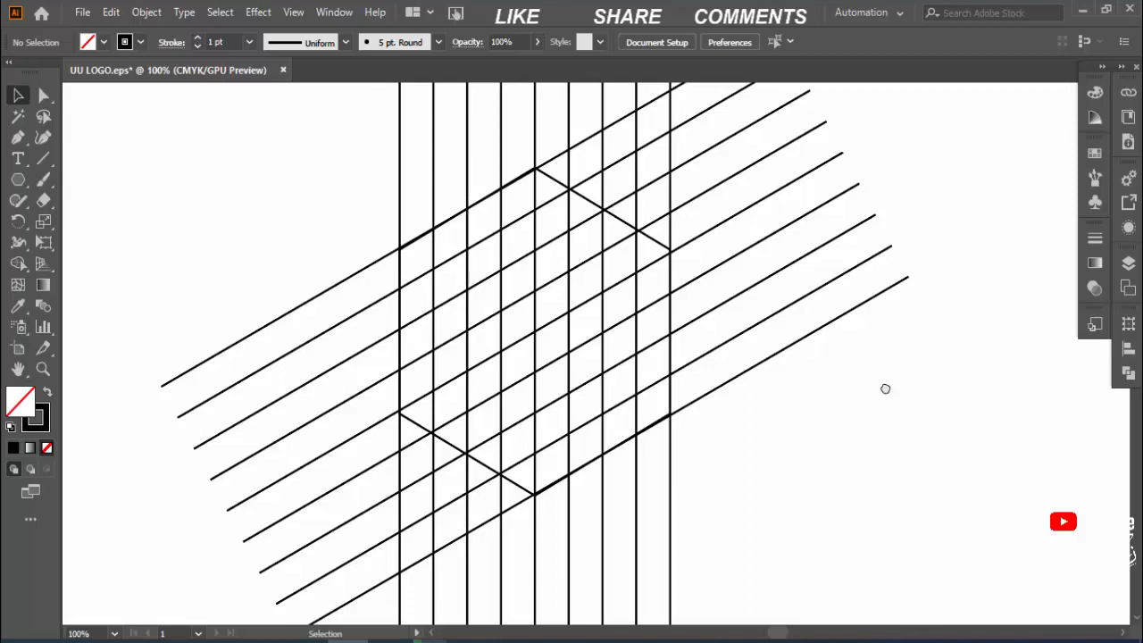
pyautogui.hotkey('ctrl', 'a')
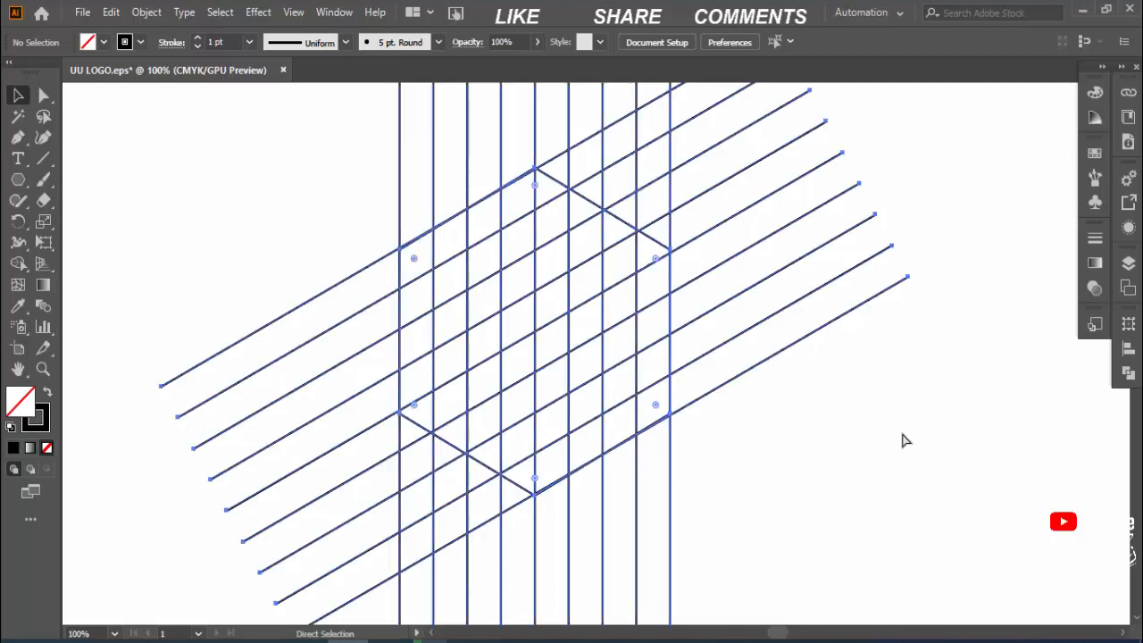
pyautogui.click(237, 204)
pyautogui.hotkey('ctrl', 'a')
pyautogui.click(219, 42)
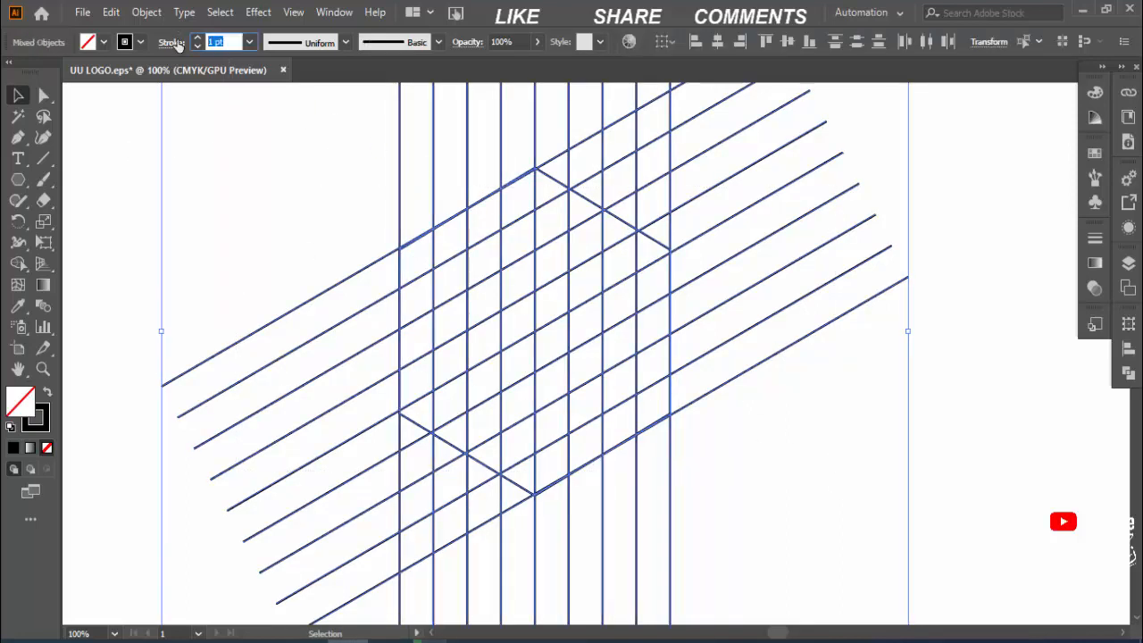
pyautogui.write('0.1')
pyautogui.press('Return')
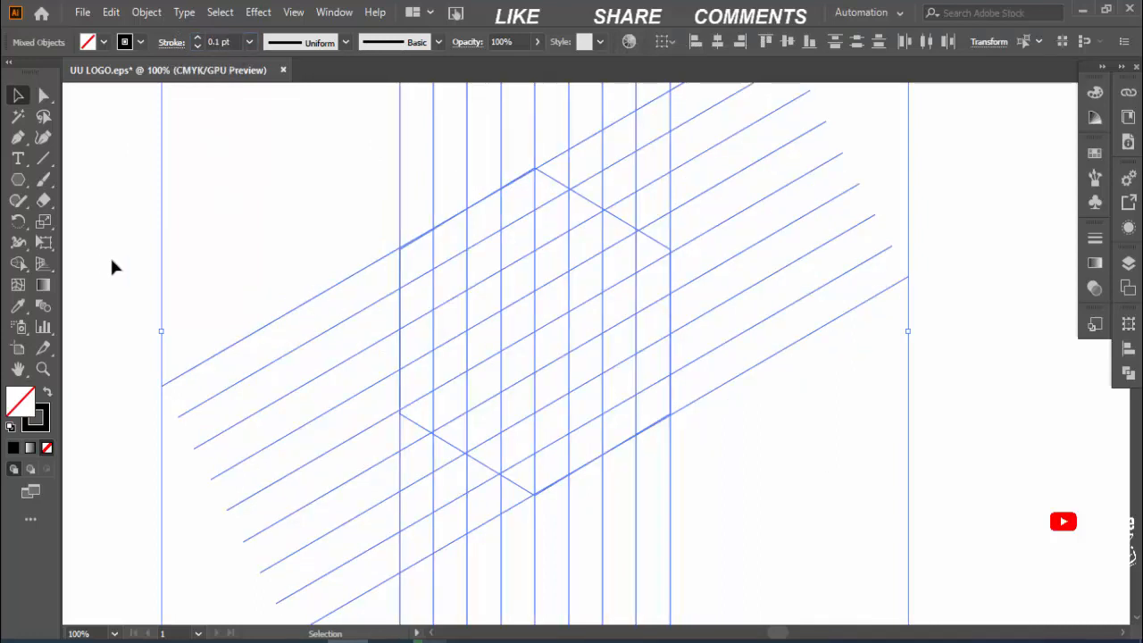
pyautogui.click(18, 263)
pyautogui.click(104, 42)
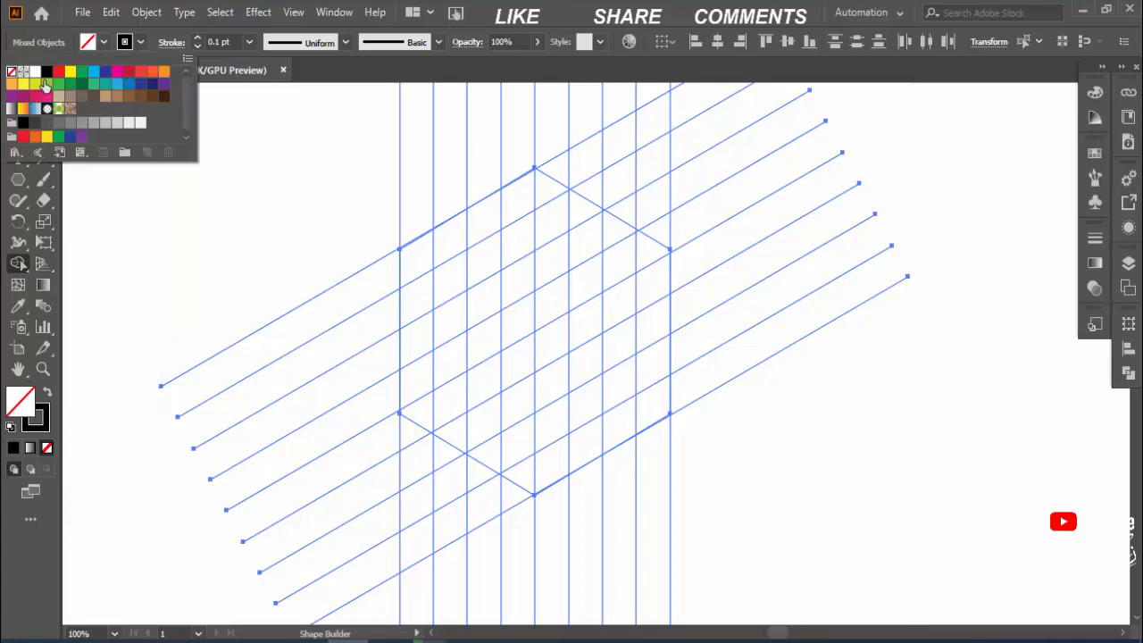
pyautogui.click(47, 71)
pyautogui.click(370, 188)
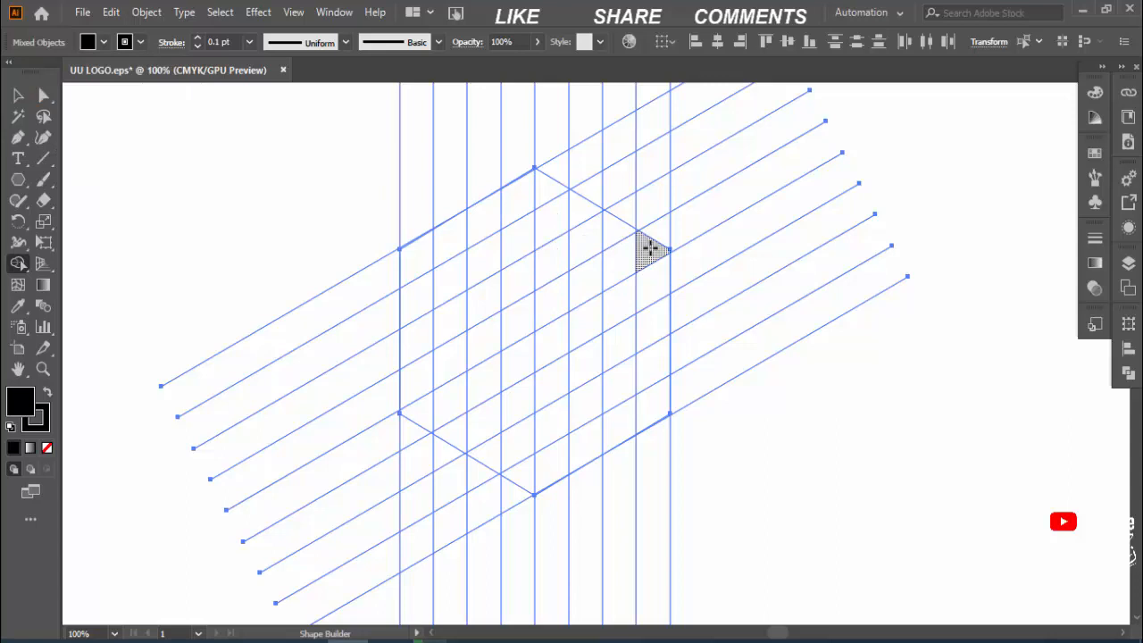
pyautogui.press('v')
pyautogui.moveTo(594, 399); pyautogui.dragTo(595, 415)
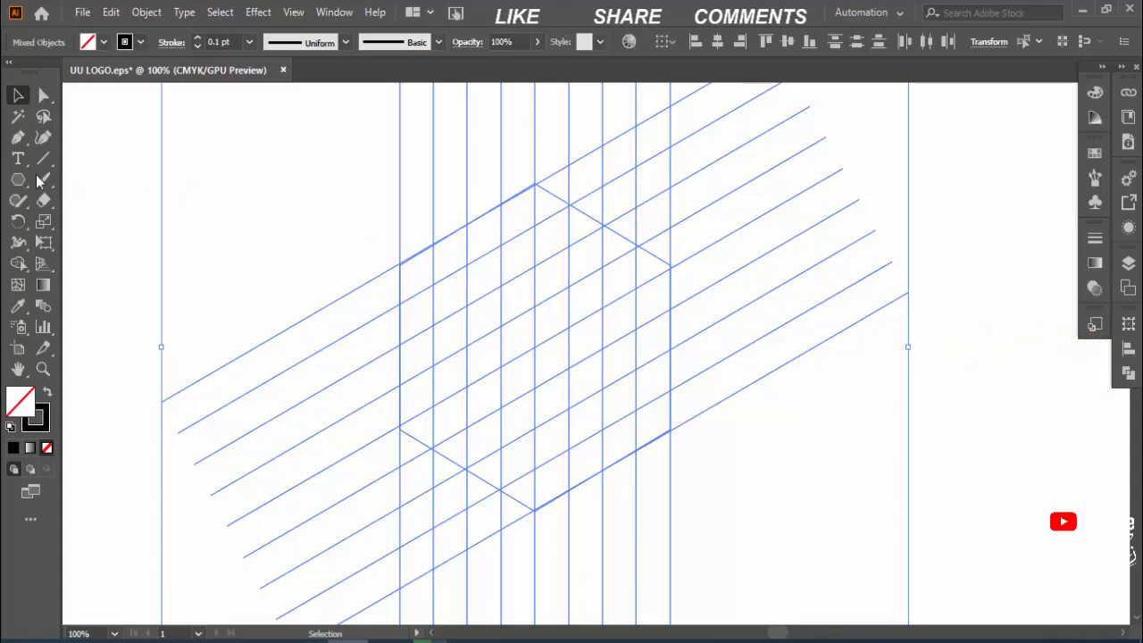
# Step: Try to merge the cells along the hexagon's upper-left and left edges into a black hook with Shape Builder
pyautogui.click(18, 263)
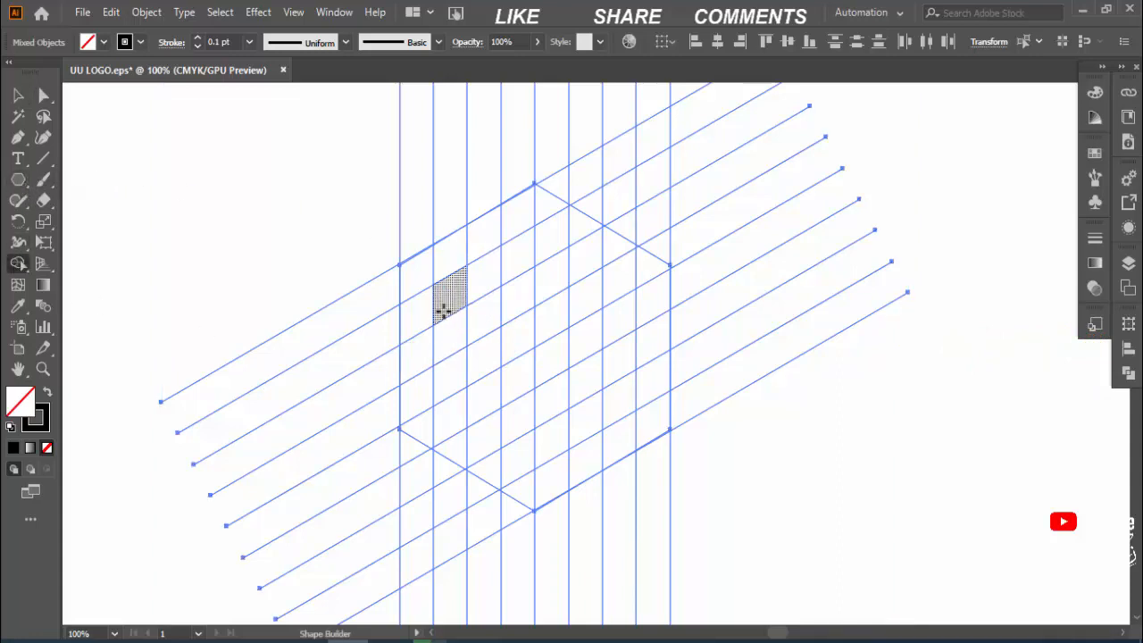
pyautogui.click(102, 42)
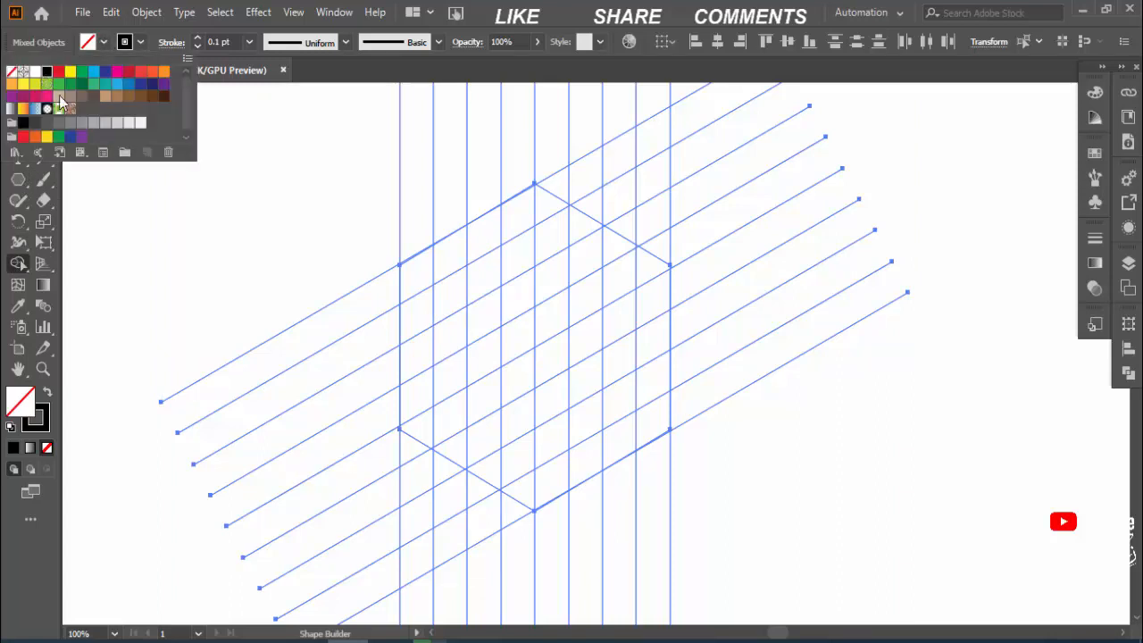
pyautogui.click(47, 71)
pyautogui.click(474, 242)
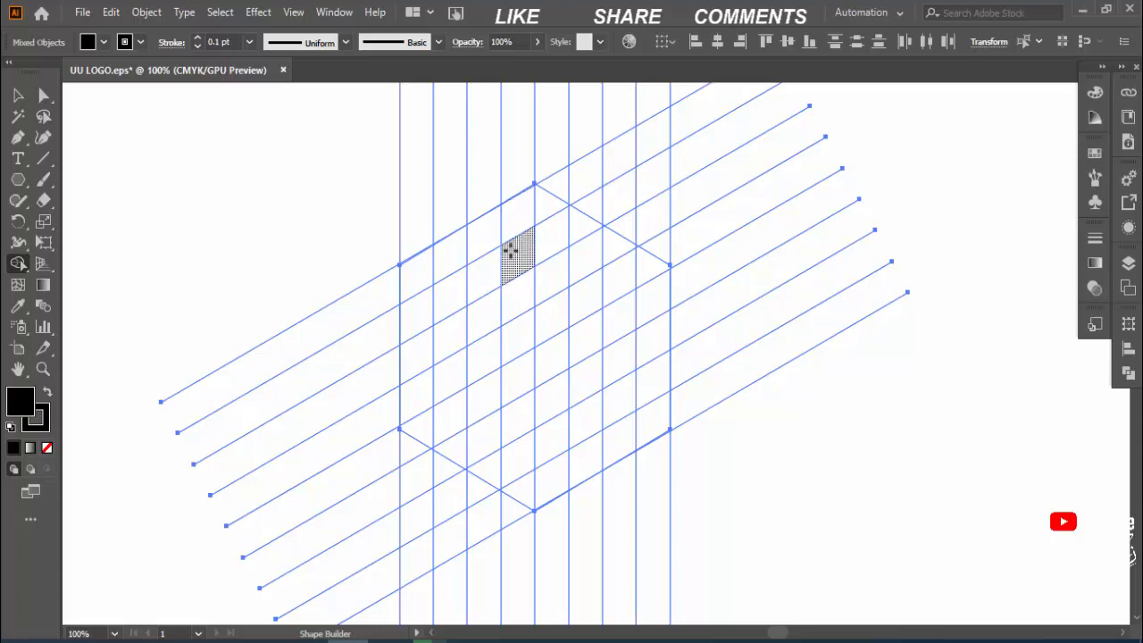
pyautogui.moveTo(512, 265)
pyautogui.mouseDown()
pyautogui.moveTo(513, 218)
pyautogui.moveTo(408, 276)
pyautogui.moveTo(418, 281)
pyautogui.moveTo(408, 388)
pyautogui.moveTo(412, 422)
pyautogui.moveTo(523, 474)
pyautogui.mouseUp()
pyautogui.hotkey('ctrl', 'z')
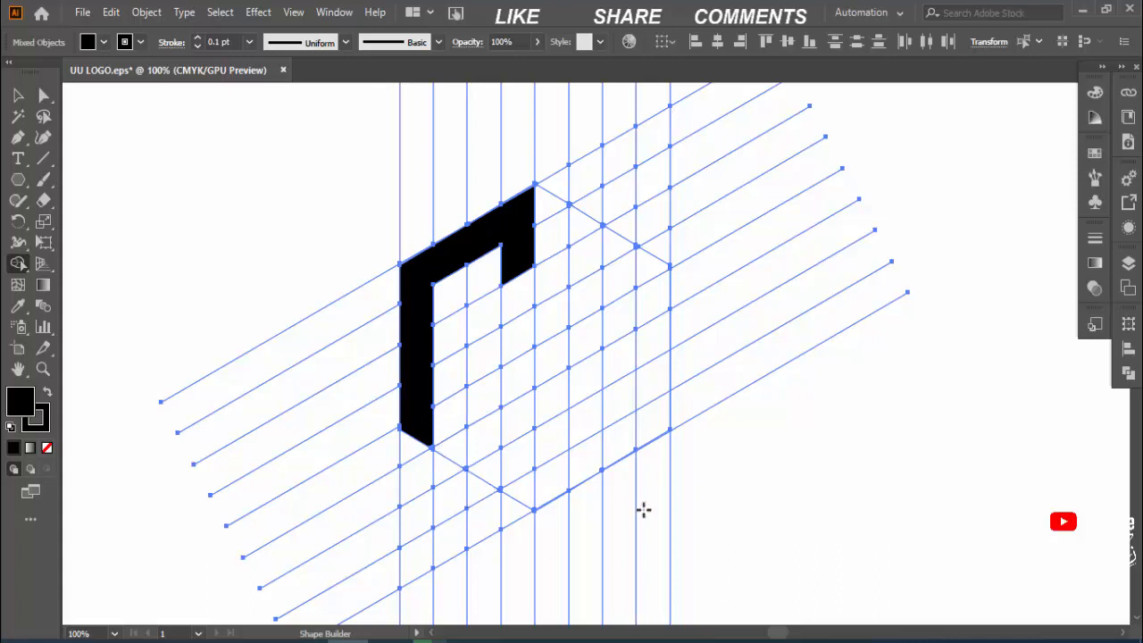
# Step: Try to add a black lower arm to the hook and two black vertical bars in the hexagon's right half
pyautogui.scroll(2, 637, 520)
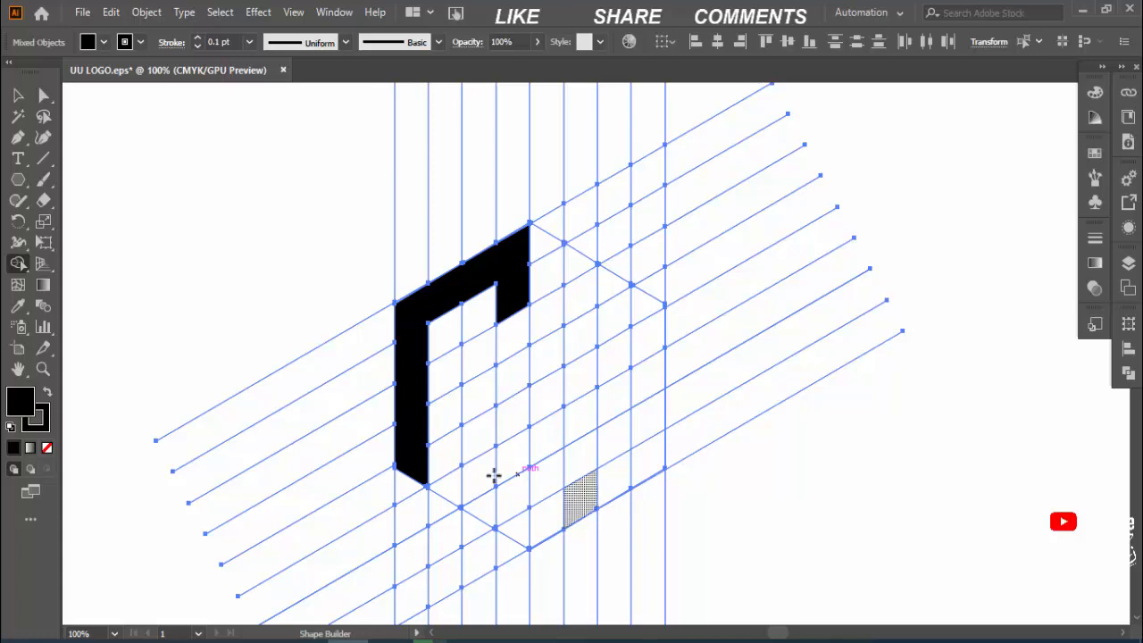
pyautogui.moveTo(437, 467); pyautogui.dragTo(511, 427)
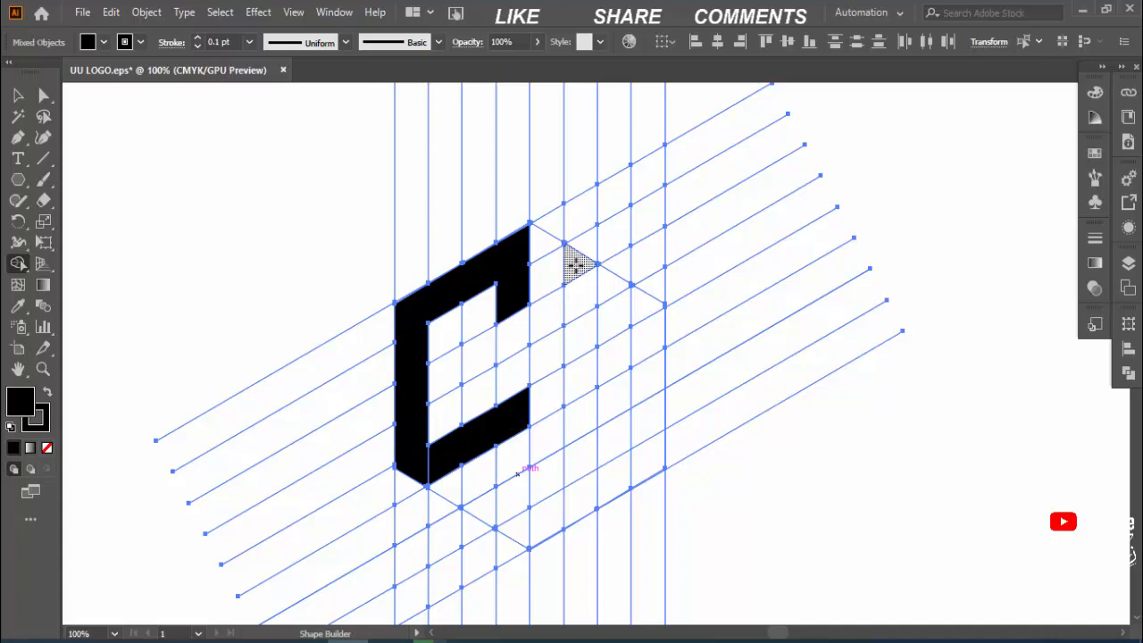
pyautogui.moveTo(577, 266)
pyautogui.mouseDown()
pyautogui.moveTo(581, 454)
pyautogui.moveTo(626, 366)
pyautogui.mouseUp()
pyautogui.moveTo(649, 304)
pyautogui.mouseDown()
pyautogui.moveTo(648, 438)
pyautogui.moveTo(914, 416)
pyautogui.mouseUp()
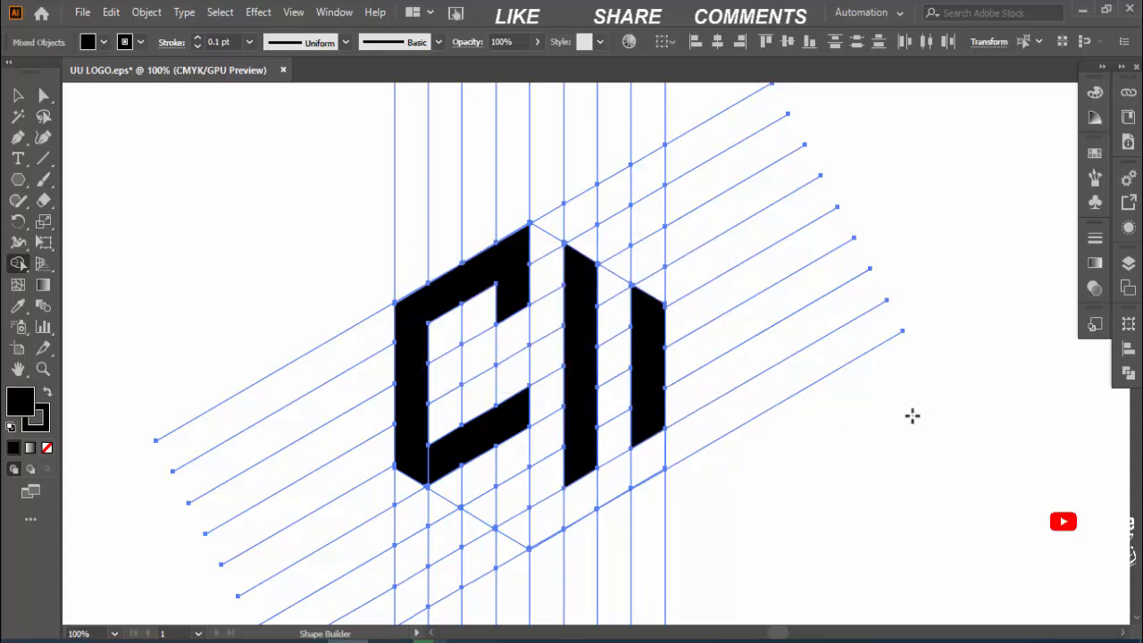
# Step: Undo all the black Shape Builder fills inside the hexagon
pyautogui.hotkey('ctrl', 'z')
pyautogui.hotkey('ctrl', 'z')
pyautogui.hotkey('ctrl', 'z')
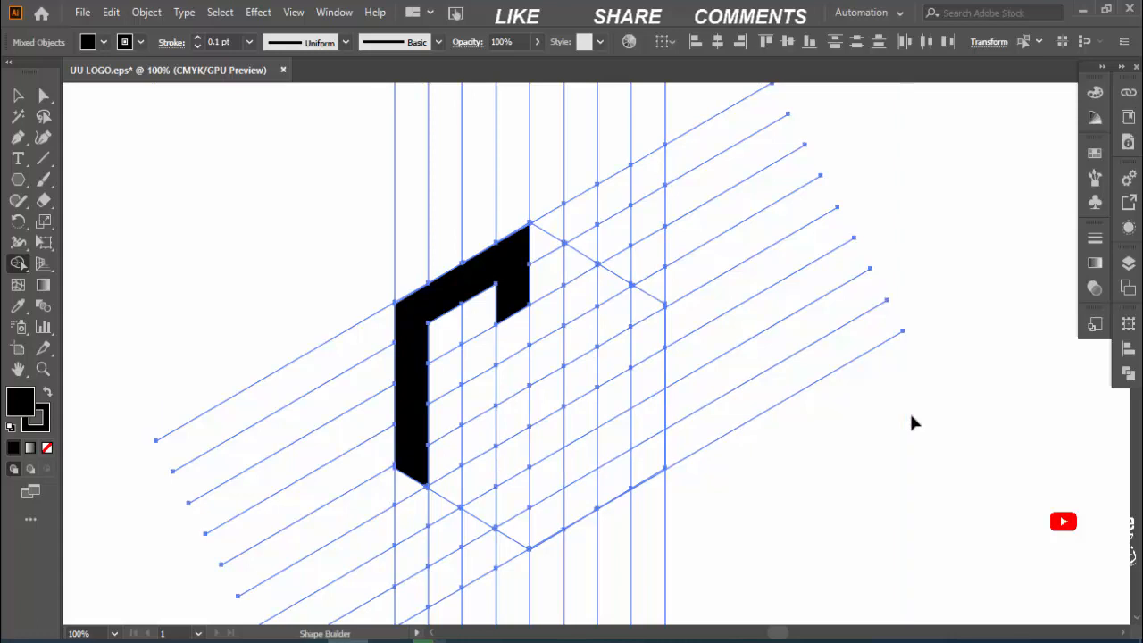
pyautogui.hotkey('ctrl', 'z')
pyautogui.hotkey('ctrl', 'z')
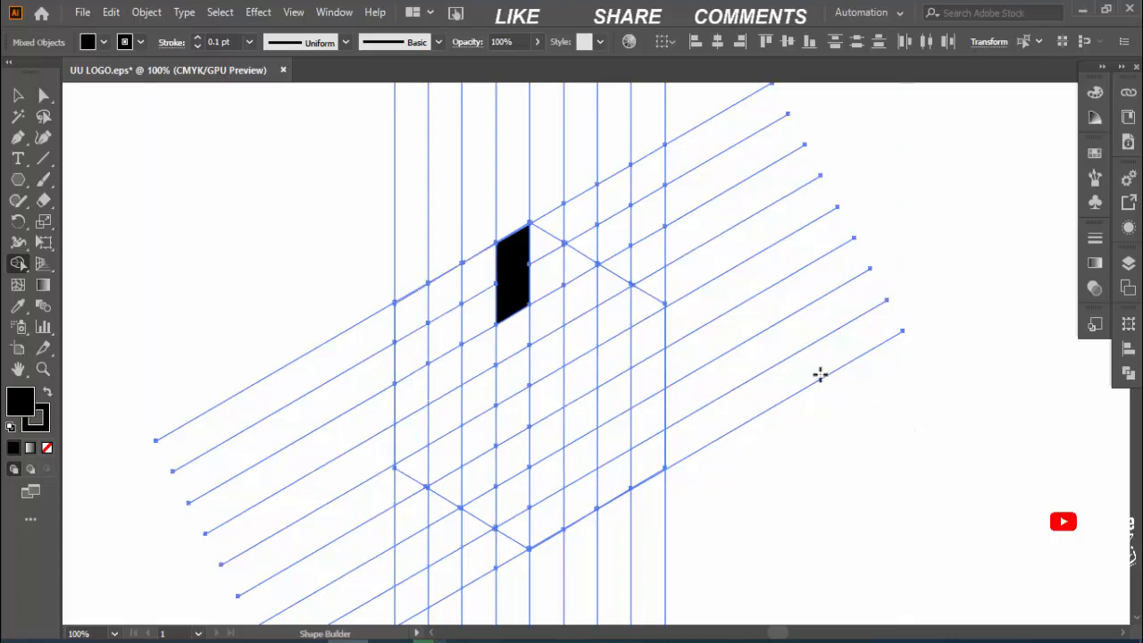
pyautogui.hotkey('ctrl', 'z')
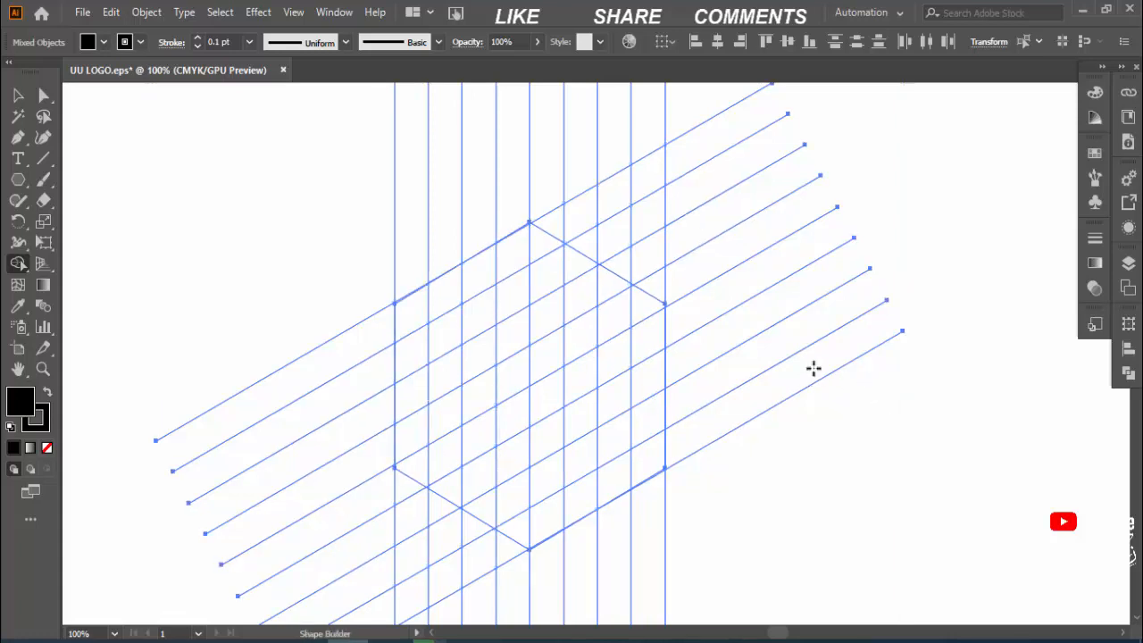
pyautogui.click(19, 97)
pyautogui.click(714, 266)
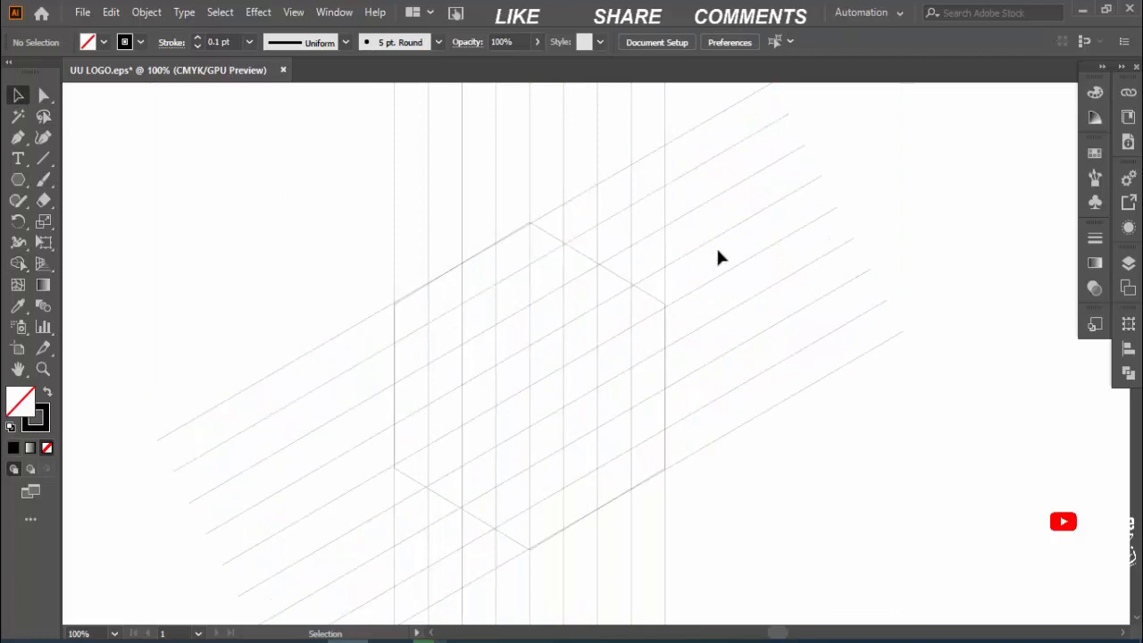
pyautogui.click(103, 43)
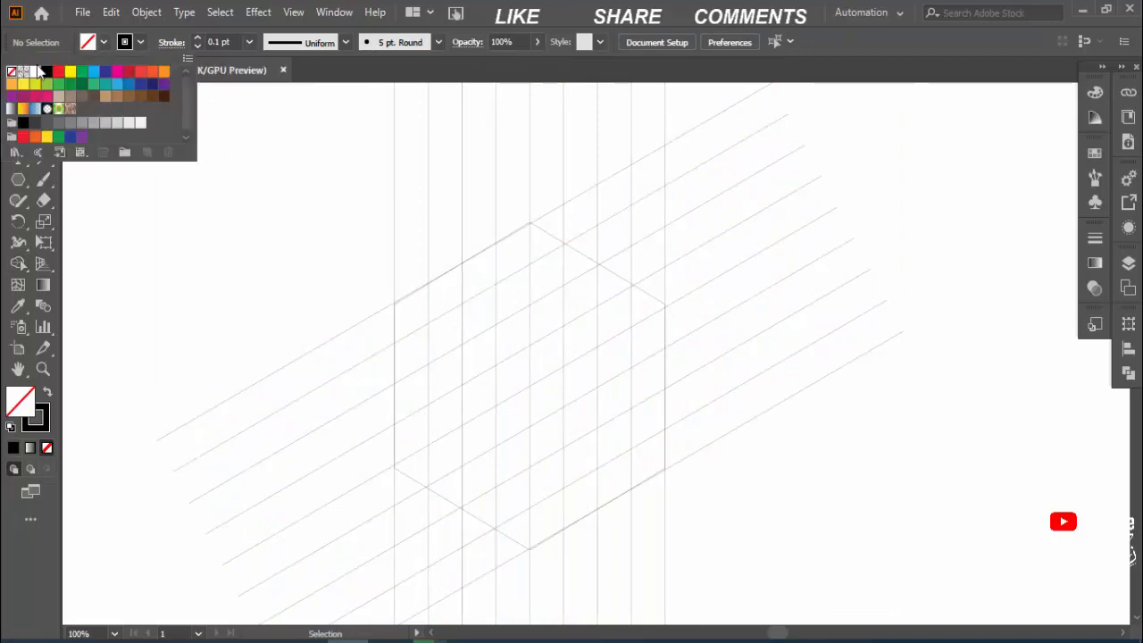
pyautogui.click(46, 70)
pyautogui.click(194, 234)
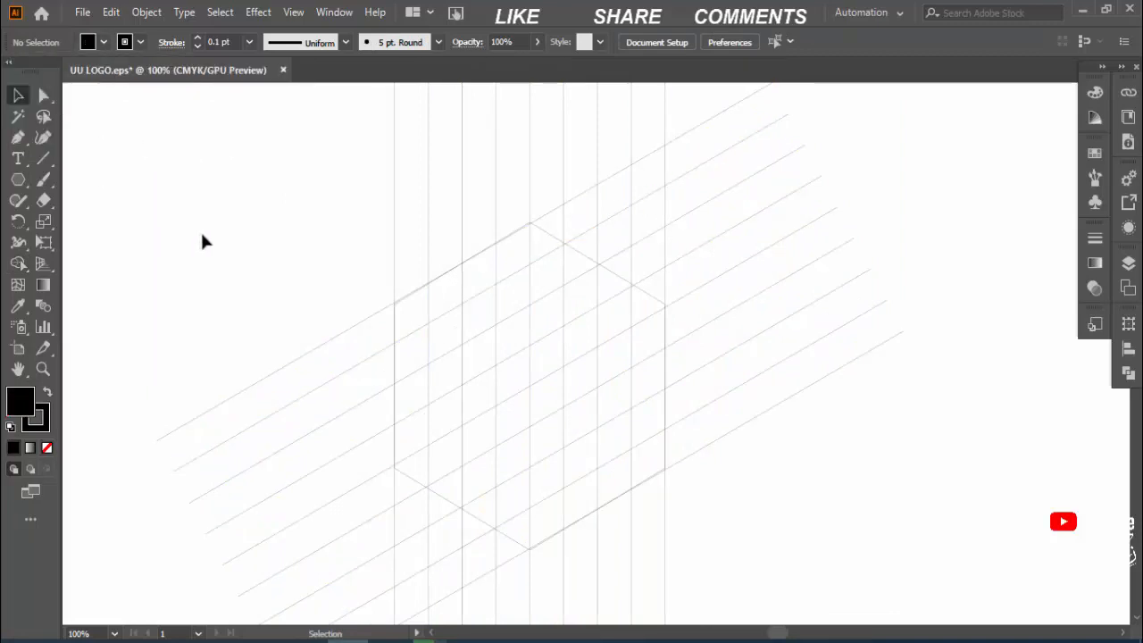
pyautogui.hotkey('ctrl', 'a')
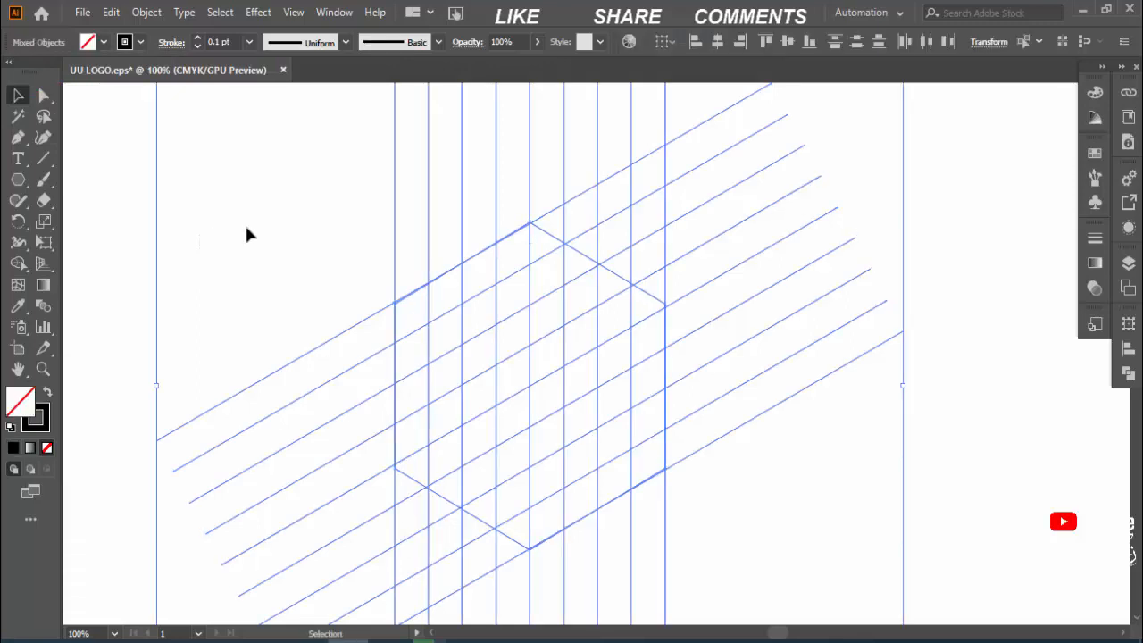
pyautogui.click(276, 258)
# Step: Reflect a copy of the diagonal line group across the vertical axis to complete the crossing grid
pyautogui.click(319, 339)
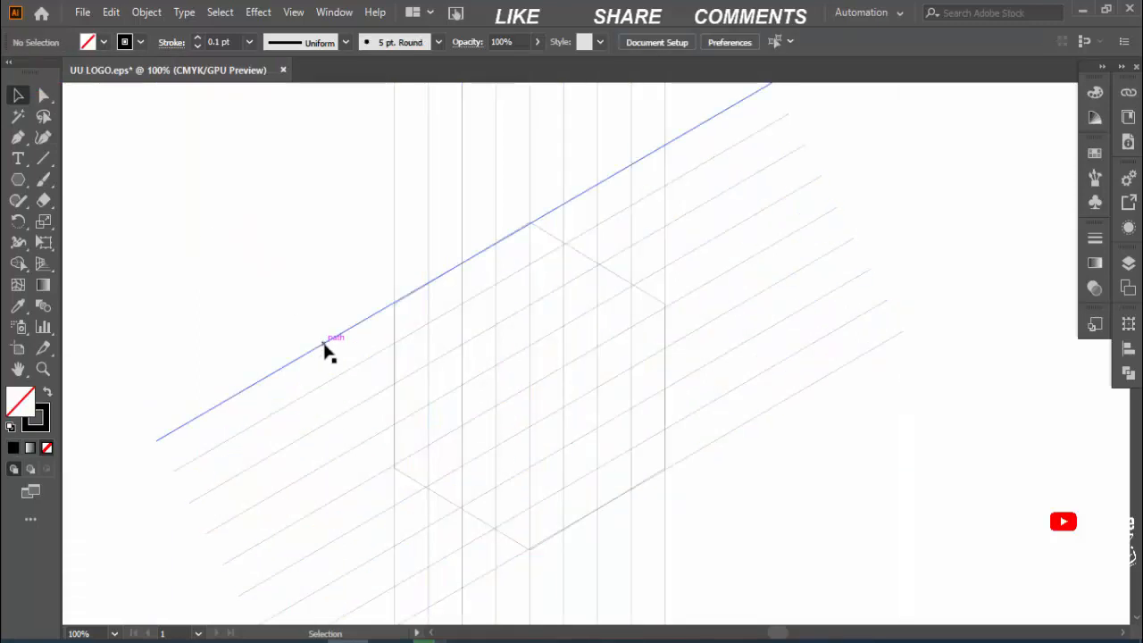
pyautogui.click(240, 302)
pyautogui.click(305, 355)
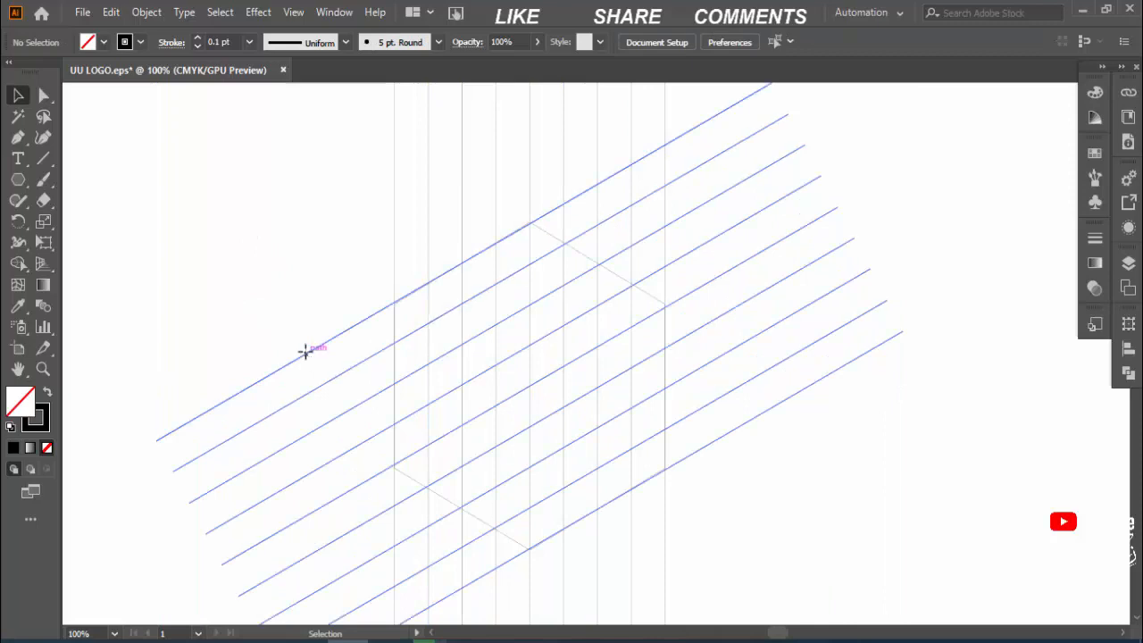
pyautogui.rightClick(812, 306)
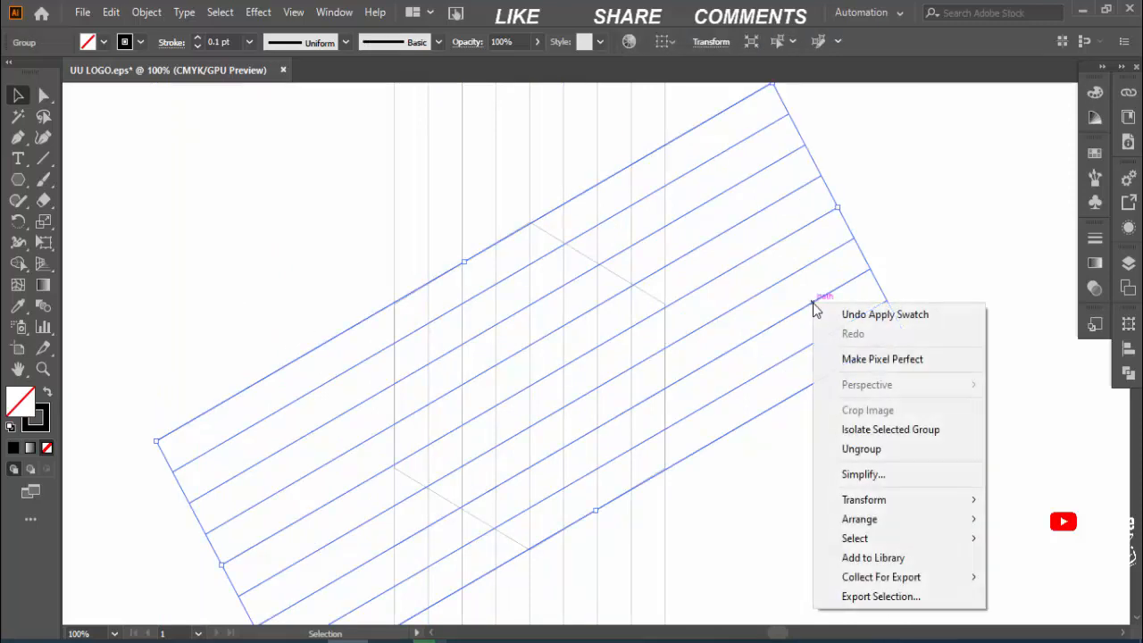
pyautogui.moveTo(866, 499)
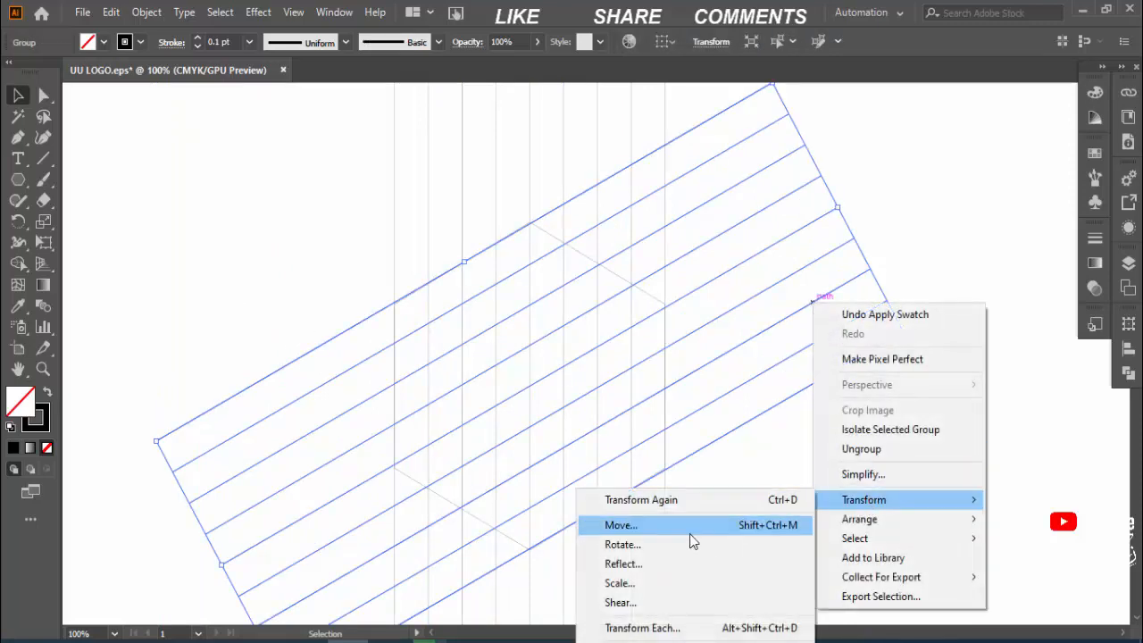
pyautogui.click(668, 562)
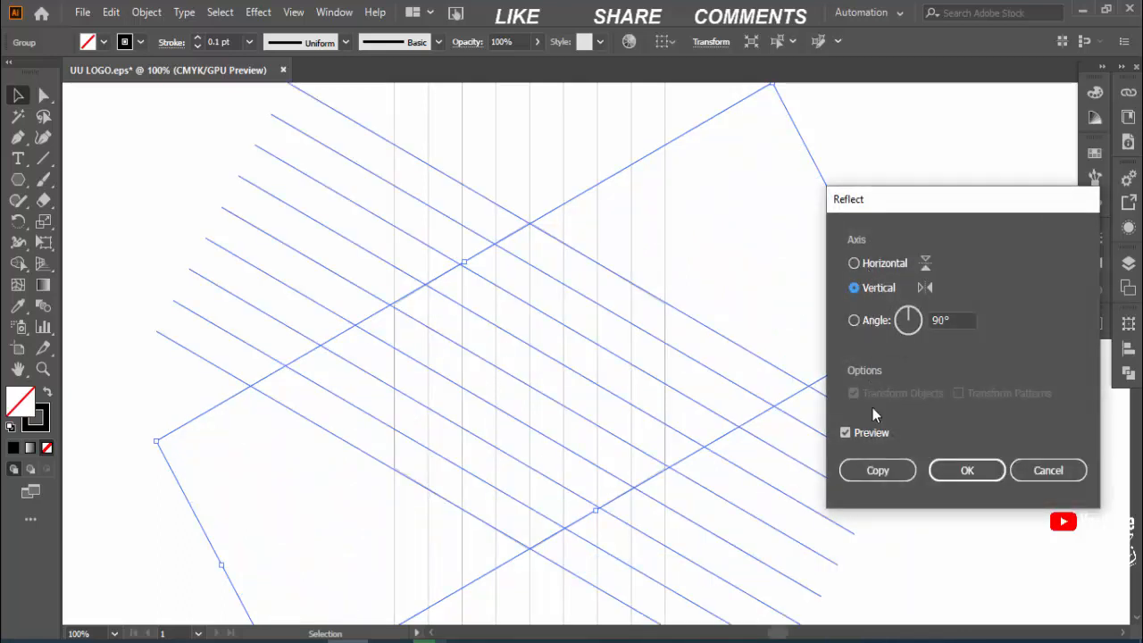
pyautogui.click(872, 471)
pyautogui.click(931, 379)
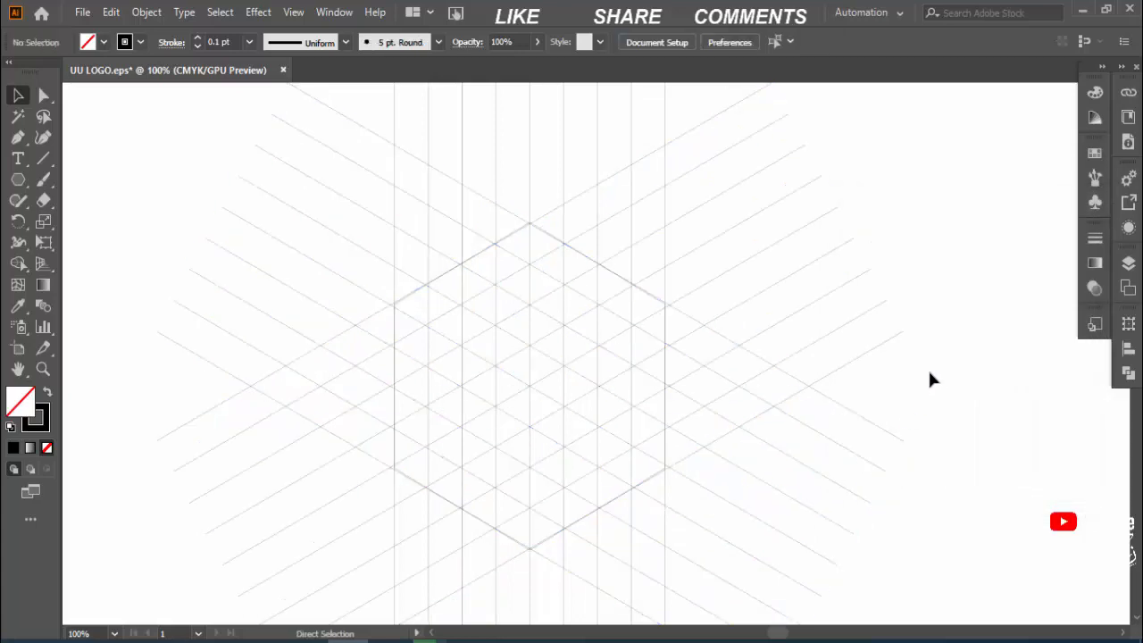
# Step: Select the whole grid and use Shape Builder with black fill to merge the cells along the hexagon's upper-left, left and lower-left edges
pyautogui.hotkey('ctrl', 'a')
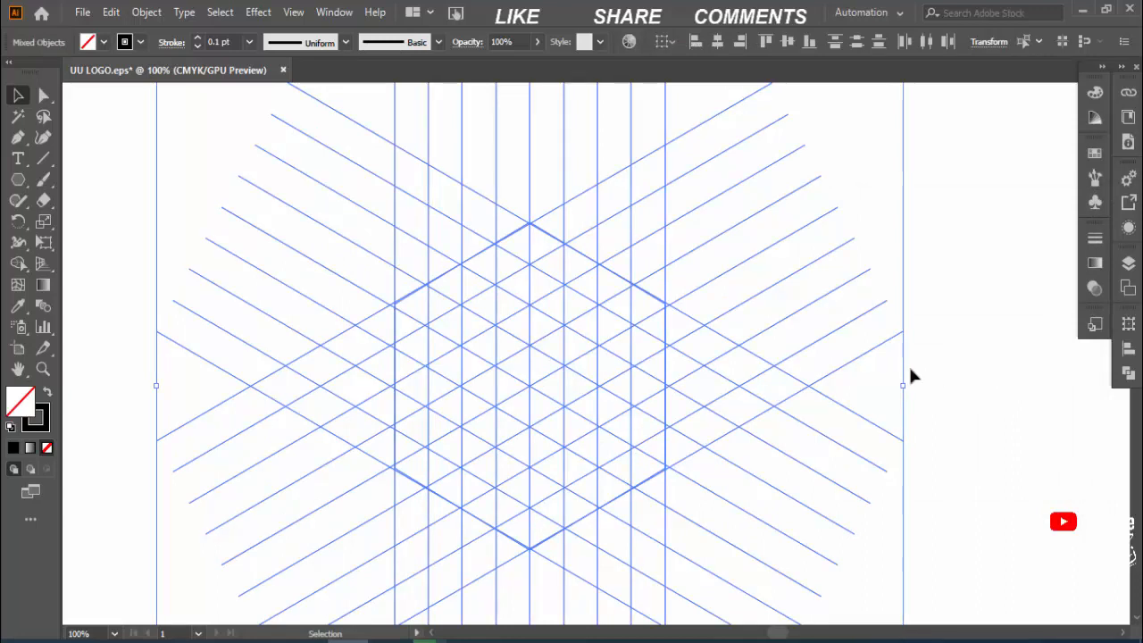
pyautogui.click(18, 263)
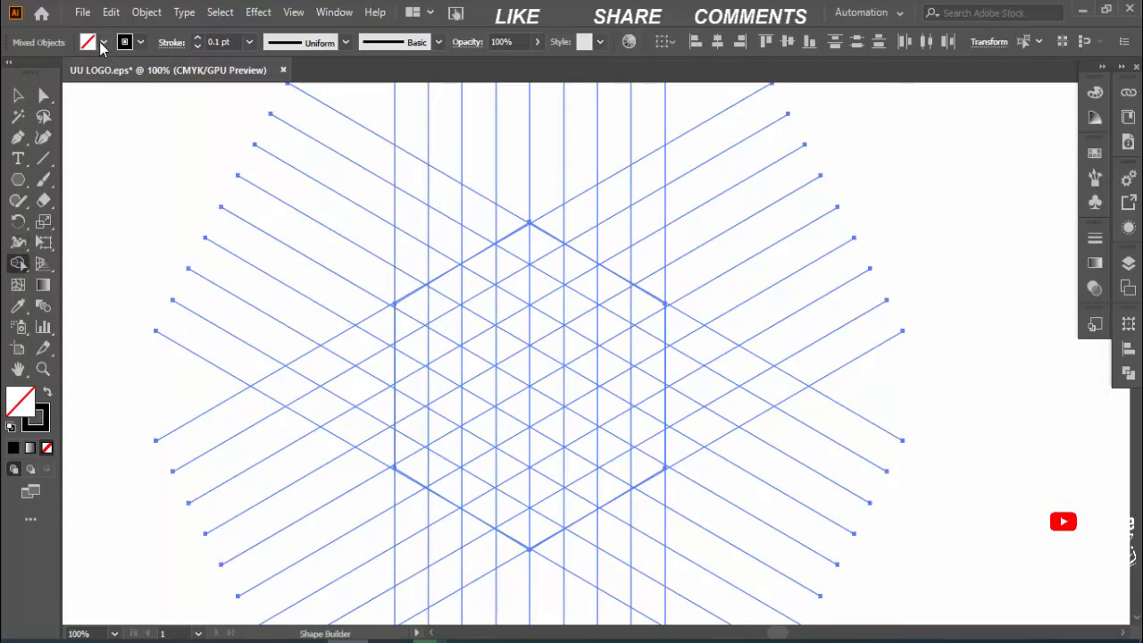
pyautogui.click(102, 42)
pyautogui.click(46, 72)
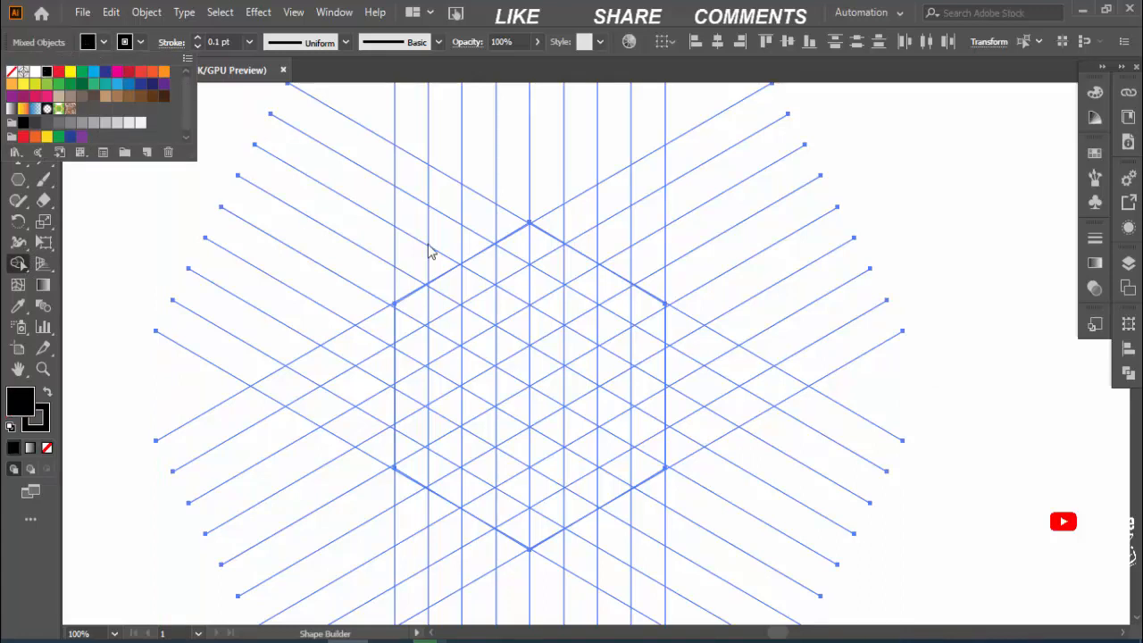
pyautogui.click(517, 274)
pyautogui.moveTo(527, 300); pyautogui.dragTo(527, 265)
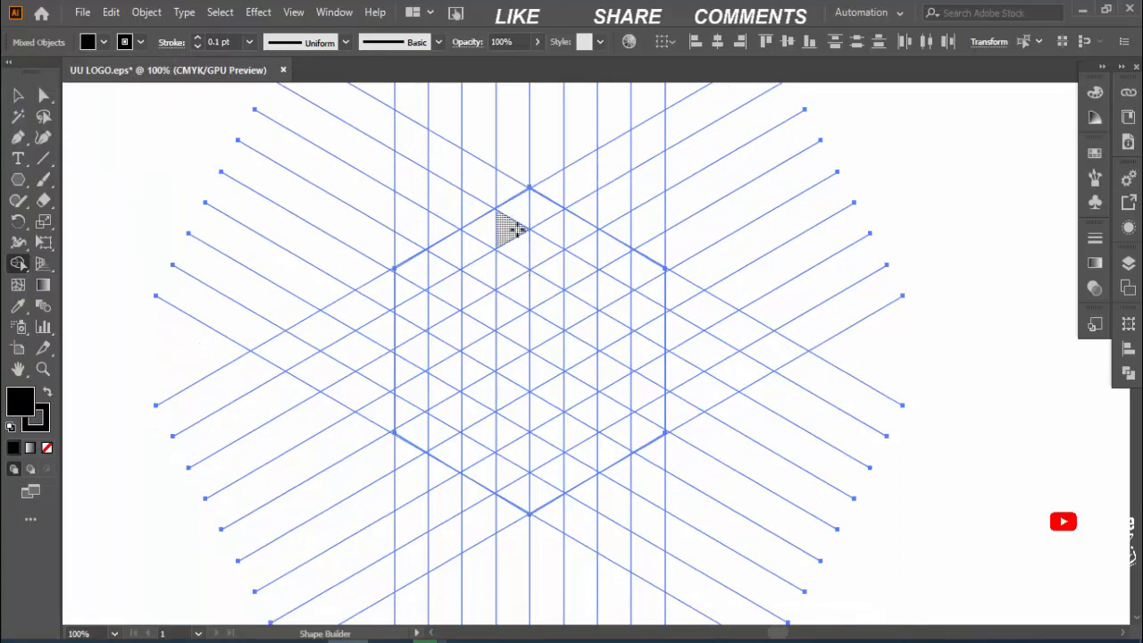
pyautogui.moveTo(518, 245)
pyautogui.mouseDown()
pyautogui.moveTo(517, 210)
pyautogui.moveTo(403, 267)
pyautogui.moveTo(406, 424)
pyautogui.moveTo(502, 475)
pyautogui.mouseUp()
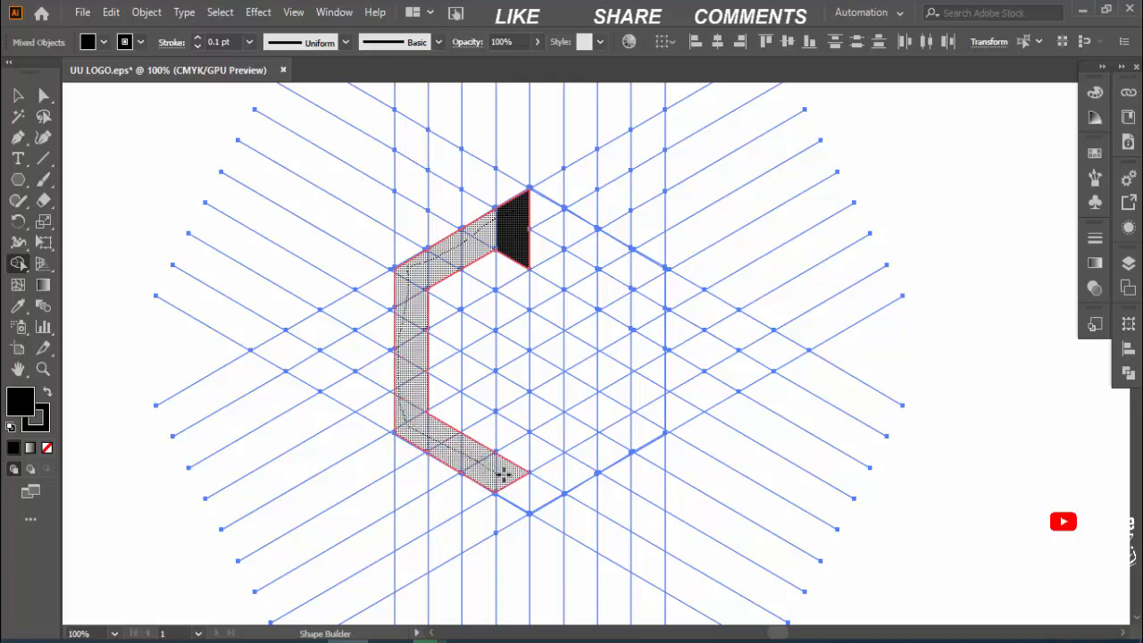
# Step: Extend the black band to the hexagon's bottom vertex and lengthen both ends inward along the centre line, leaving a gap between them
pyautogui.moveTo(503, 475); pyautogui.dragTo(513, 490)
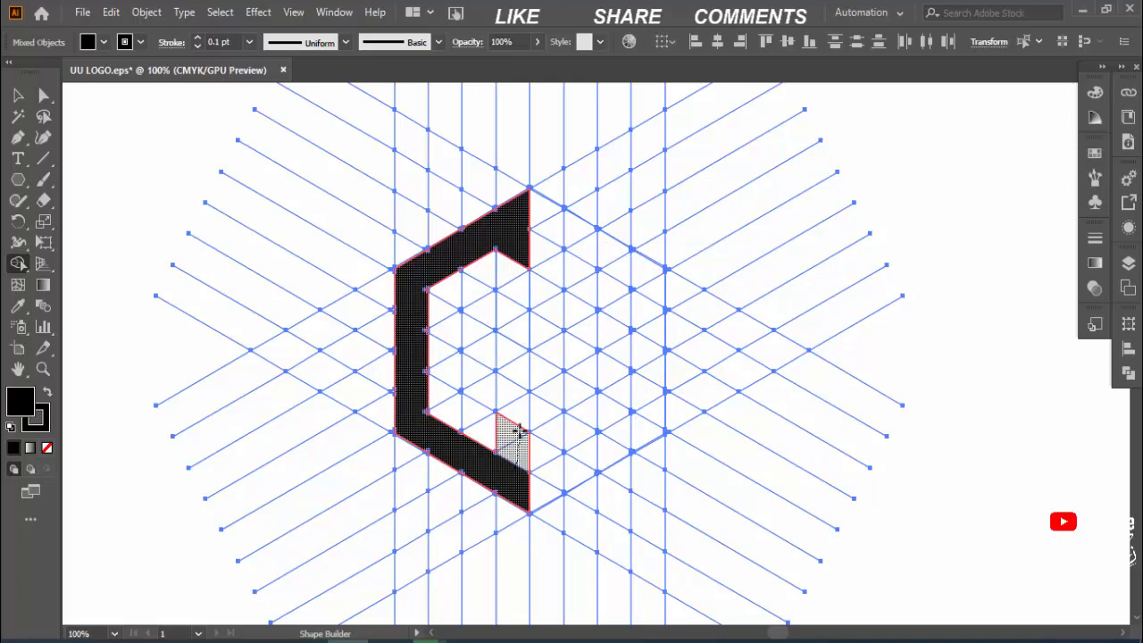
pyautogui.moveTo(519, 431); pyautogui.dragTo(516, 387)
pyautogui.moveTo(513, 263)
pyautogui.mouseDown()
pyautogui.moveTo(522, 297)
pyautogui.moveTo(524, 288)
pyautogui.mouseUp()
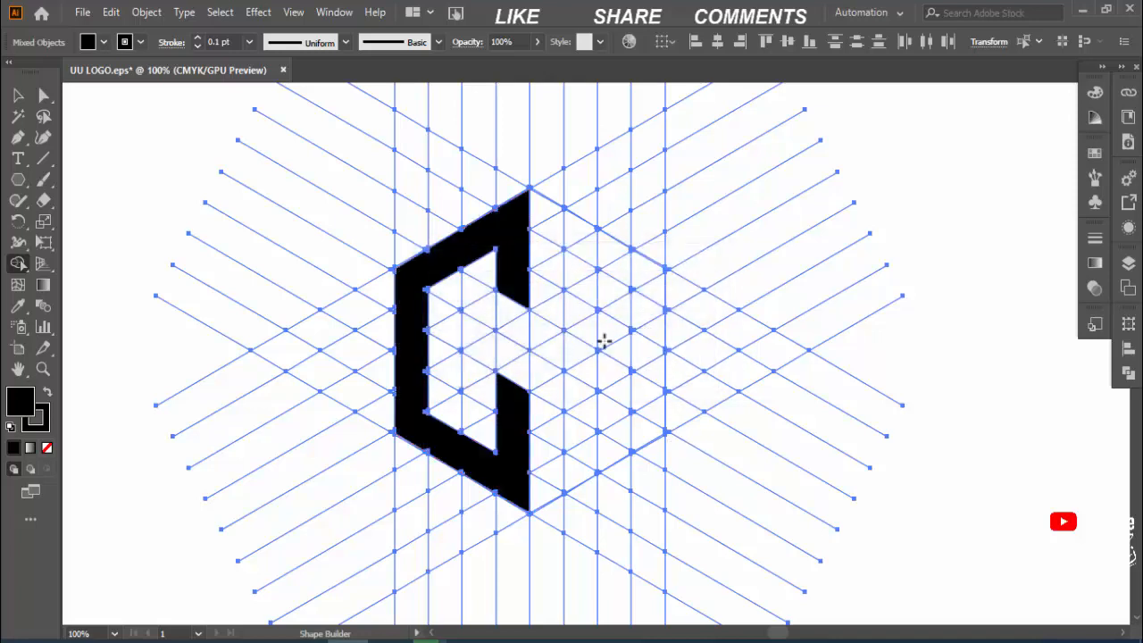
# Step: Merge the column of cells just right of the hexagon's centre line into a full-height black bar
pyautogui.moveTo(542, 208); pyautogui.dragTo(542, 476)
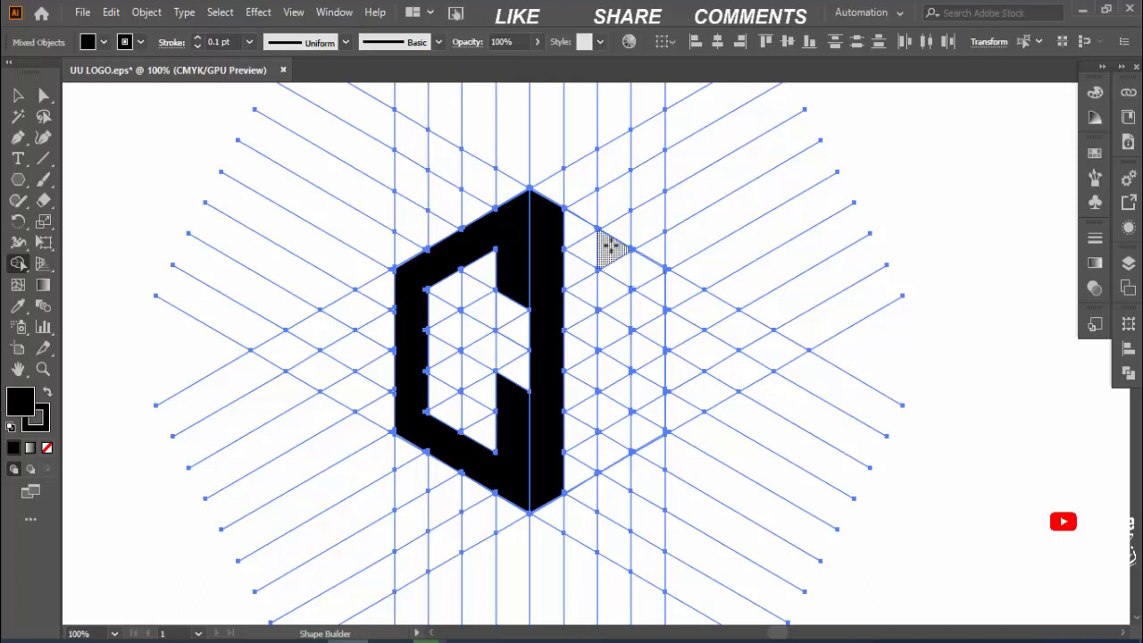
pyautogui.moveTo(612, 248); pyautogui.dragTo(613, 438)
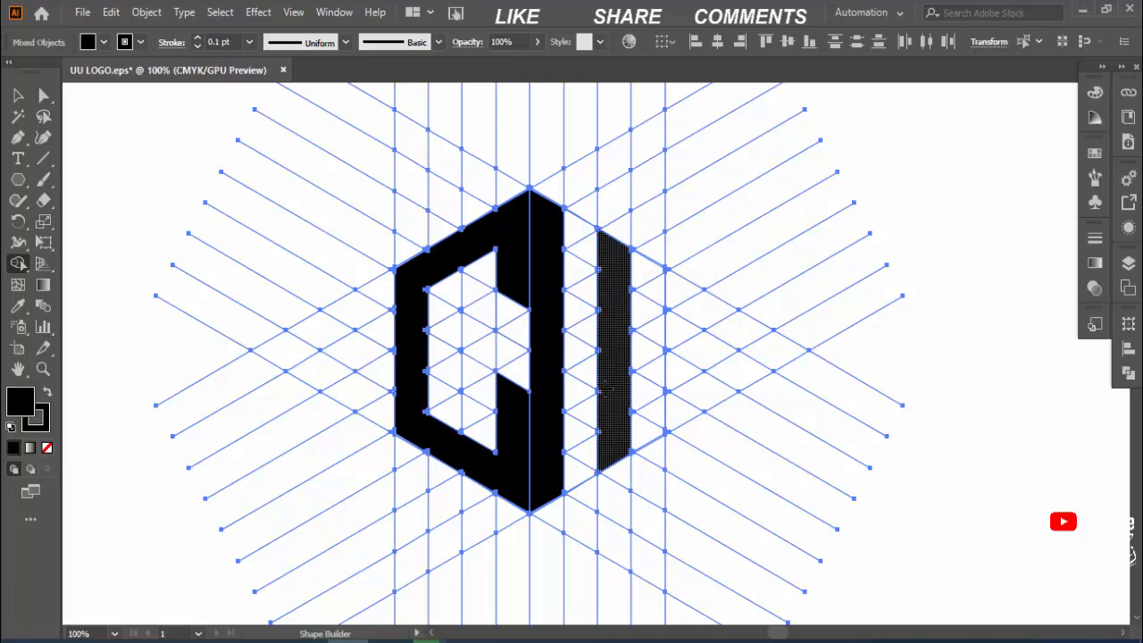
pyautogui.moveTo(576, 346); pyautogui.dragTo(603, 327)
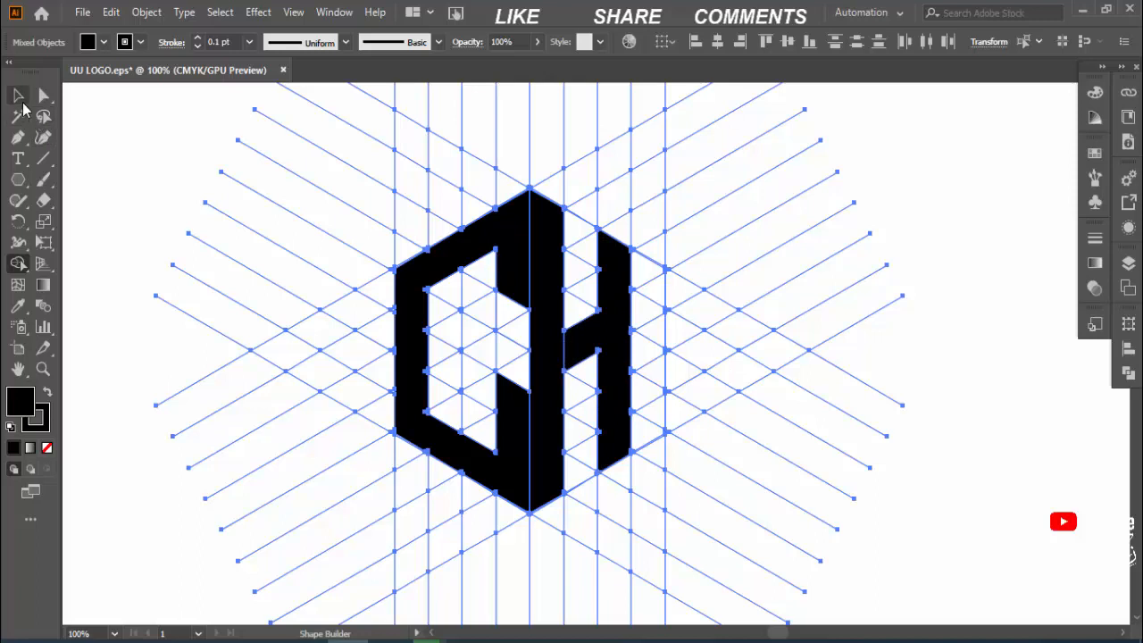
pyautogui.hotkey('ctrl', 'z')
pyautogui.hotkey('ctrl', 'z')
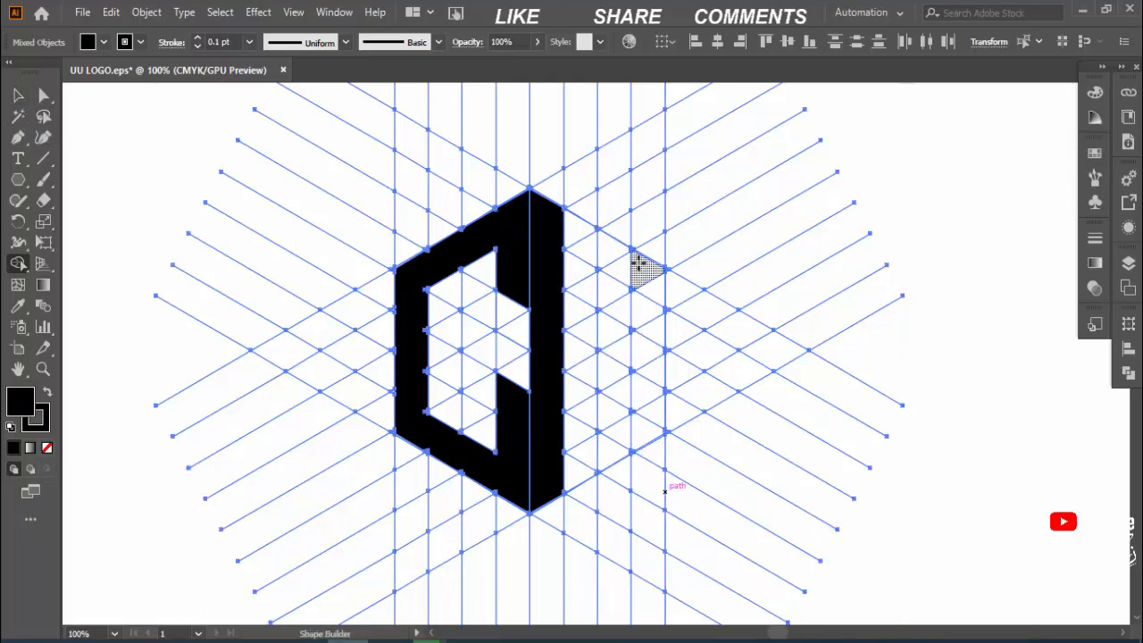
# Step: Fill the column along the hexagon's right edge in black and join it to the centre bar with a downward-sloping crossbar, forming an H
pyautogui.moveTo(643, 271); pyautogui.dragTo(644, 438)
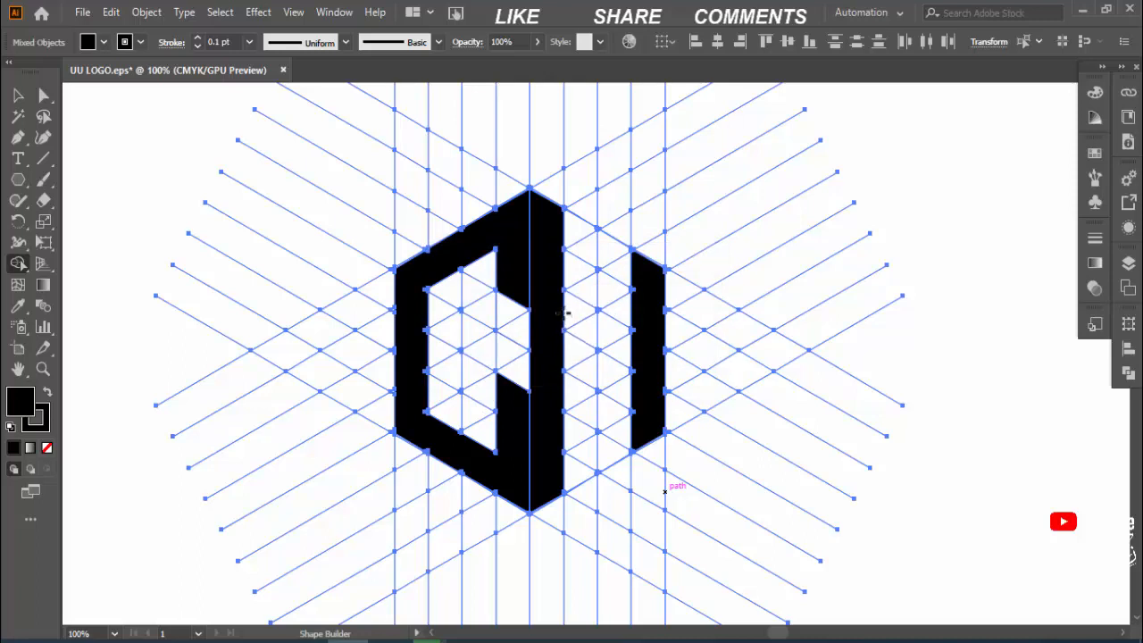
pyautogui.click(616, 335)
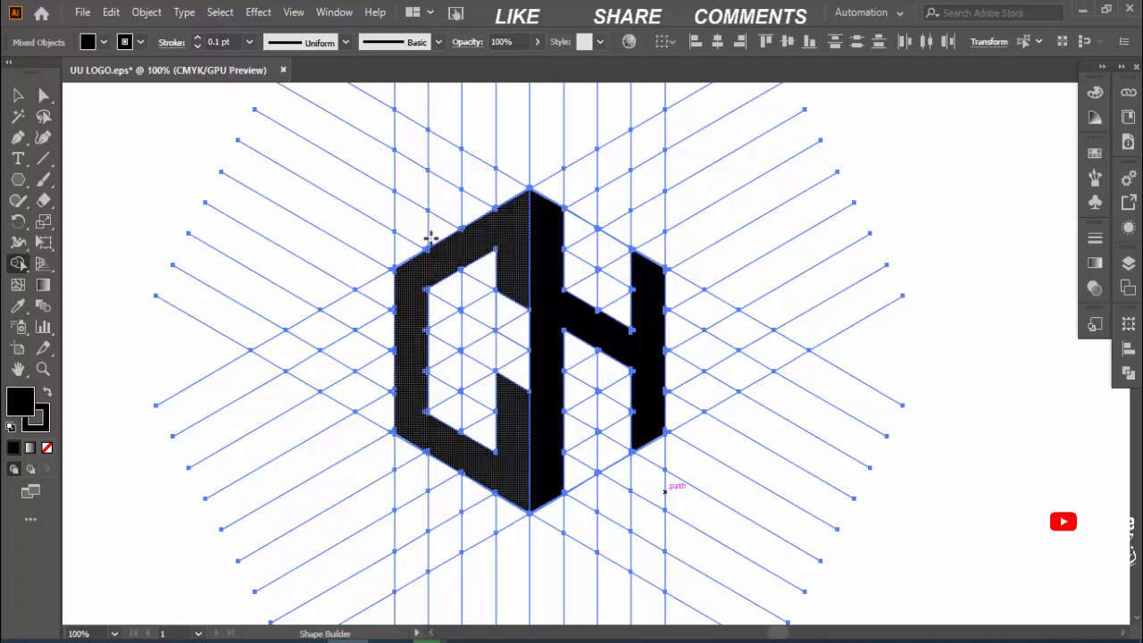
# Step: Merge the tiny white slivers along the inner and outer edges of the C into its black shape with Shape Builder
pyautogui.scroll(5, 435, 245)
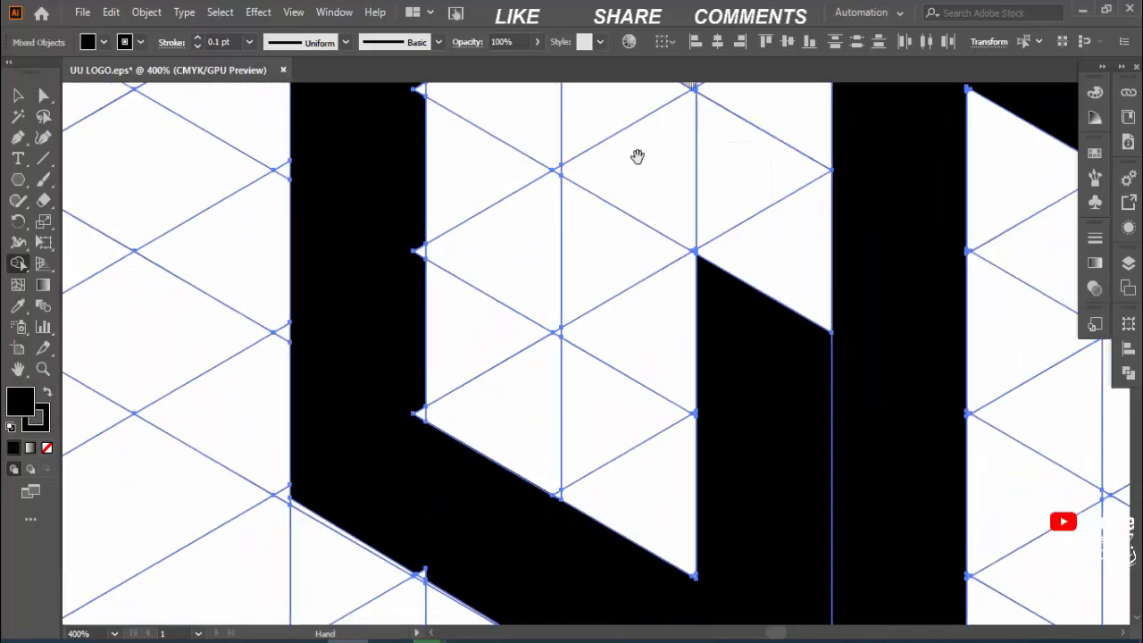
pyautogui.moveTo(638, 156); pyautogui.dragTo(572, 205)
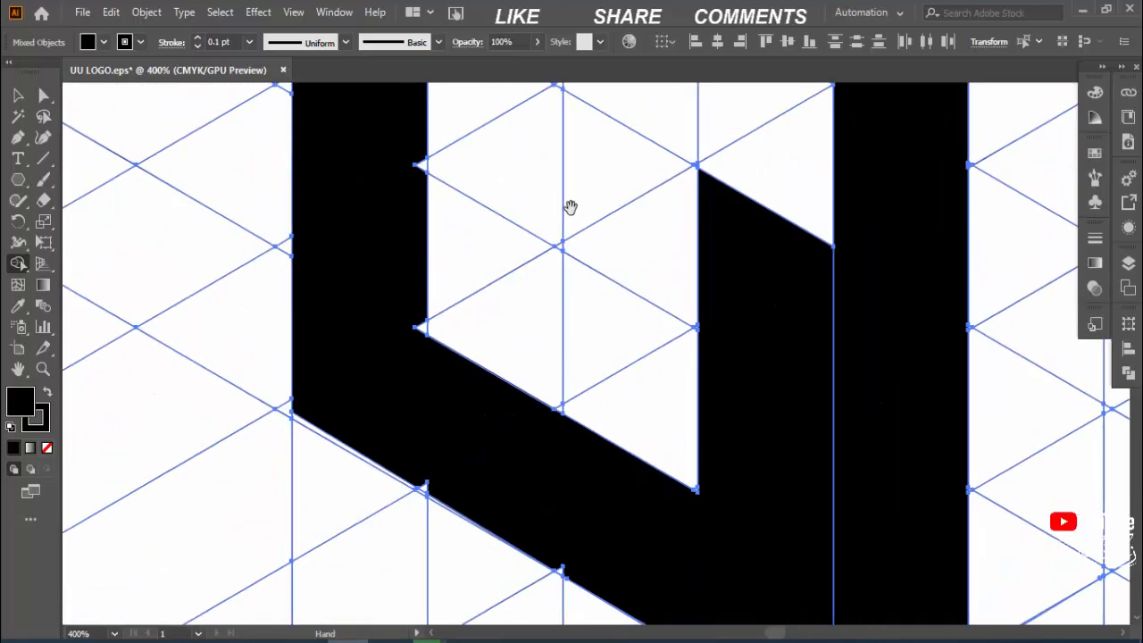
pyautogui.moveTo(419, 354); pyautogui.dragTo(422, 327)
pyautogui.moveTo(413, 176); pyautogui.dragTo(425, 412)
pyautogui.moveTo(425, 178); pyautogui.dragTo(426, 296)
pyautogui.moveTo(424, 216); pyautogui.dragTo(416, 364)
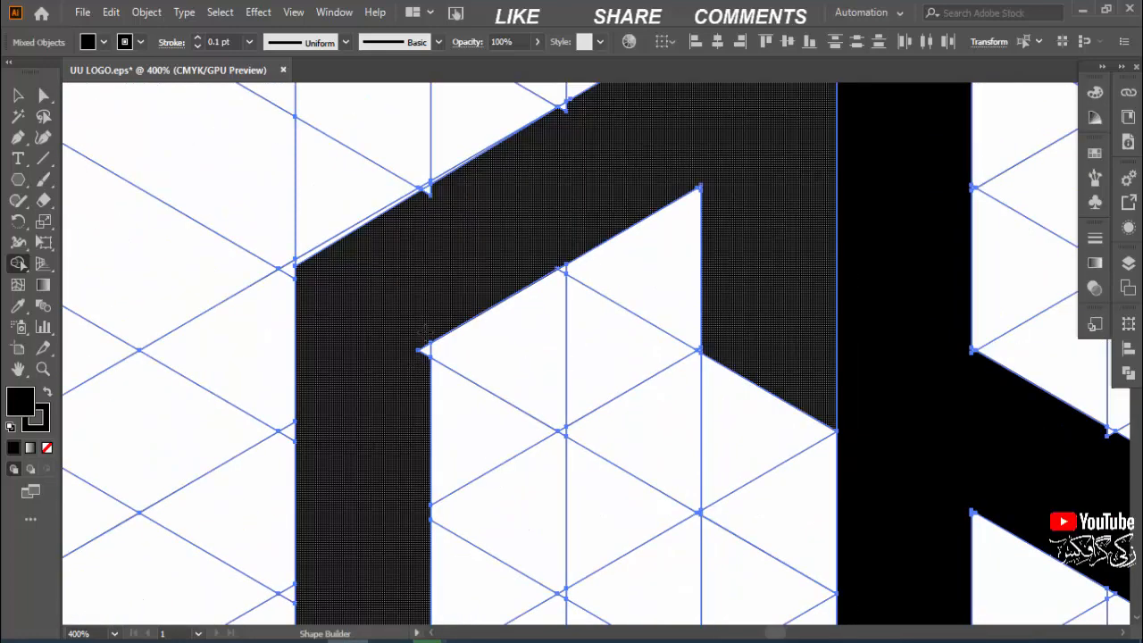
pyautogui.moveTo(443, 260); pyautogui.dragTo(398, 382)
pyautogui.moveTo(620, 226); pyautogui.dragTo(429, 314)
# Step: Merge the remaining small slivers along the edges of the H's stems and crossbar into its black shape
pyautogui.moveTo(738, 616); pyautogui.dragTo(633, 362)
pyautogui.moveTo(705, 390); pyautogui.dragTo(579, 309)
pyautogui.moveTo(797, 388); pyautogui.dragTo(781, 383)
pyautogui.moveTo(811, 531); pyautogui.dragTo(752, 412)
pyautogui.moveTo(784, 556)
pyautogui.mouseDown()
pyautogui.moveTo(764, 396)
pyautogui.moveTo(733, 416)
pyautogui.mouseUp()
pyautogui.moveTo(768, 518); pyautogui.dragTo(778, 402)
pyautogui.moveTo(801, 196); pyautogui.dragTo(784, 508)
pyautogui.moveTo(802, 197); pyautogui.dragTo(782, 509)
pyautogui.moveTo(745, 427); pyautogui.dragTo(742, 265)
pyautogui.moveTo(571, 572); pyautogui.dragTo(705, 259)
pyautogui.moveTo(633, 444); pyautogui.dragTo(791, 131)
pyautogui.moveTo(500, 352); pyautogui.dragTo(803, 393)
pyautogui.moveTo(765, 480); pyautogui.dragTo(756, 491)
pyautogui.moveTo(780, 214); pyautogui.dragTo(744, 581)
pyautogui.moveTo(611, 101); pyautogui.dragTo(563, 452)
# Step: Separate the black C and H shapes from the construction grid and delete all the grid lines
pyautogui.hotkey('ctrl', '-')
pyautogui.hotkey('ctrl', '-')
pyautogui.hotkey('ctrl', '-')
pyautogui.hotkey('ctrl', '-')
pyautogui.hotkey('ctrl', '-')
pyautogui.moveTo(82, 282); pyautogui.dragTo(315, 271)
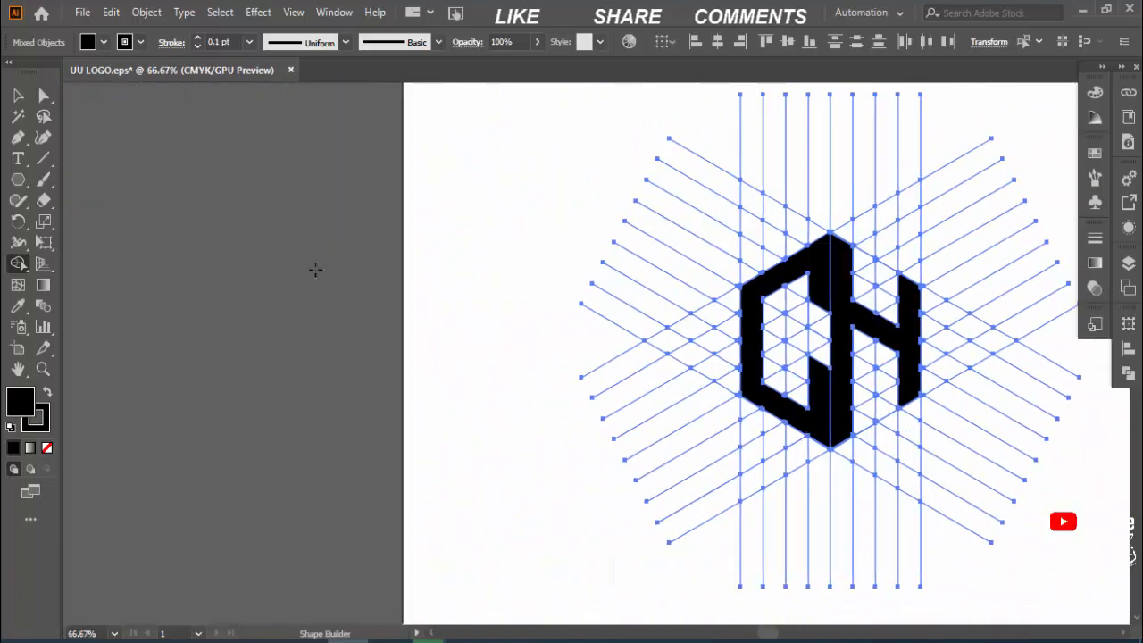
pyautogui.press('v')
pyautogui.click(315, 272)
pyautogui.rightClick(828, 398)
pyautogui.click(860, 232)
pyautogui.click(884, 268)
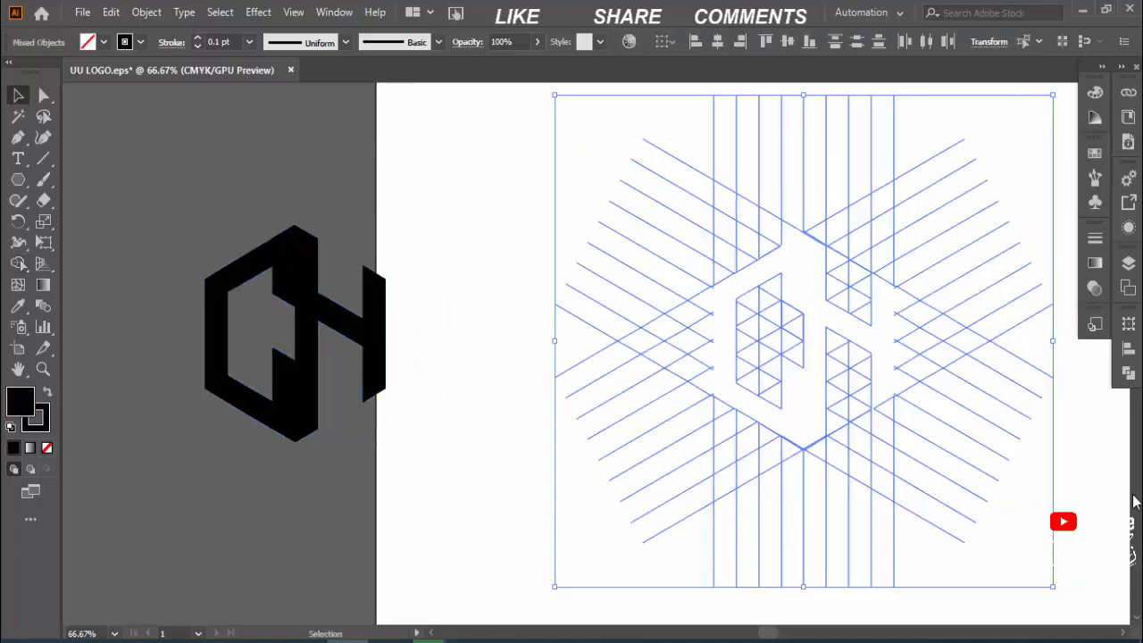
pyautogui.press('Delete')
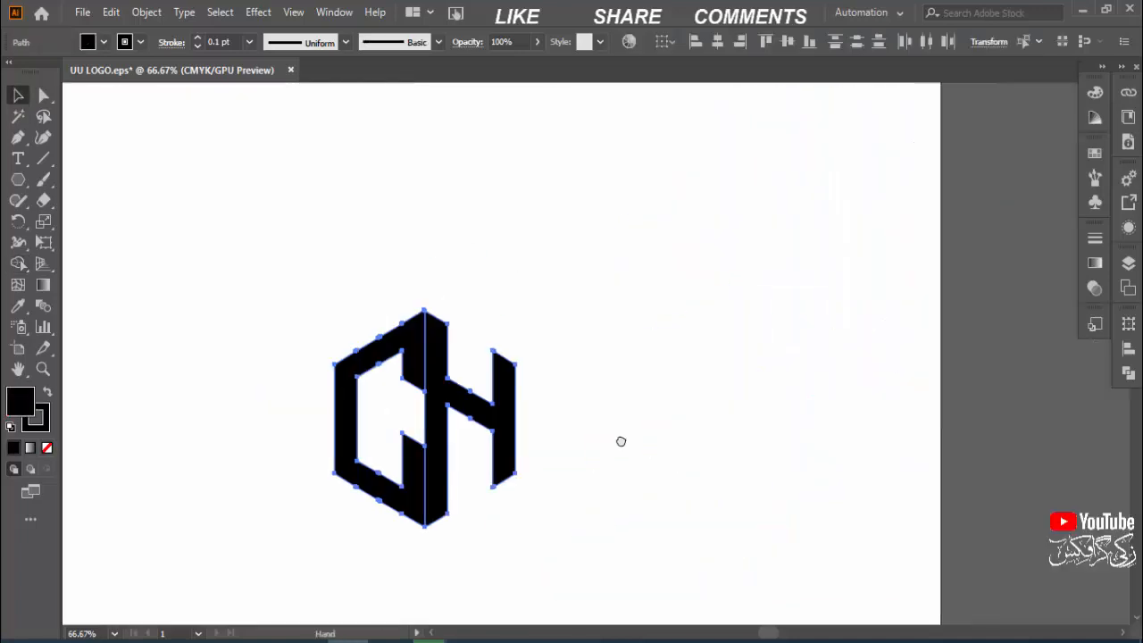
pyautogui.hotkey('ctrl', '-')
# Step: Enlarge the C and H with a narrow vertical gap between them and give both a 12 pt black stroke
pyautogui.moveTo(620, 441); pyautogui.dragTo(693, 432)
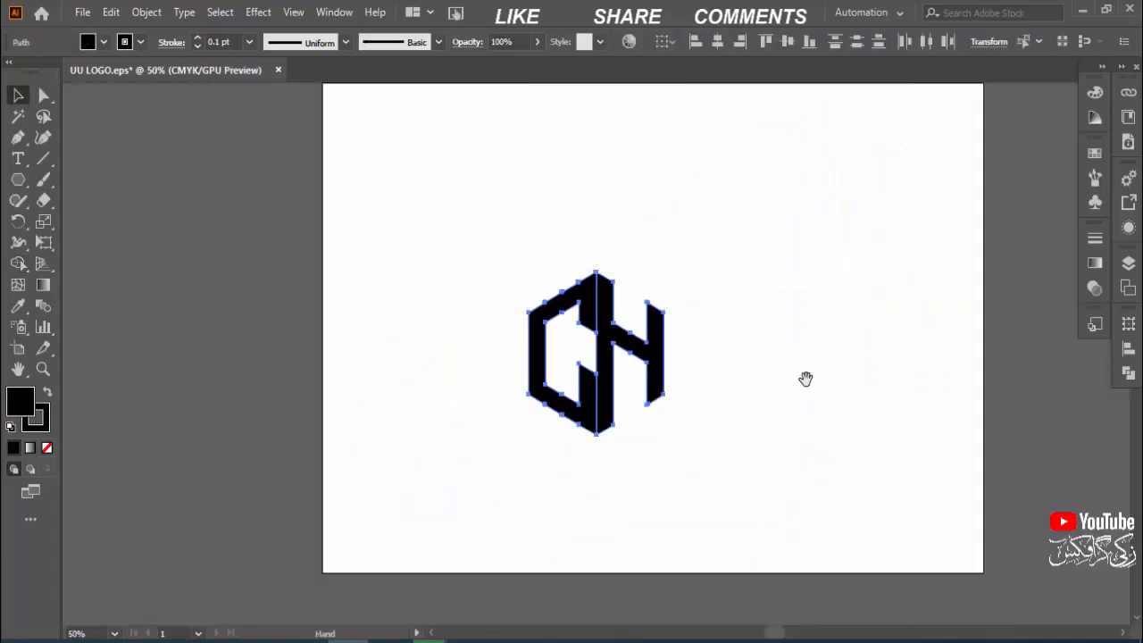
pyautogui.press('v')
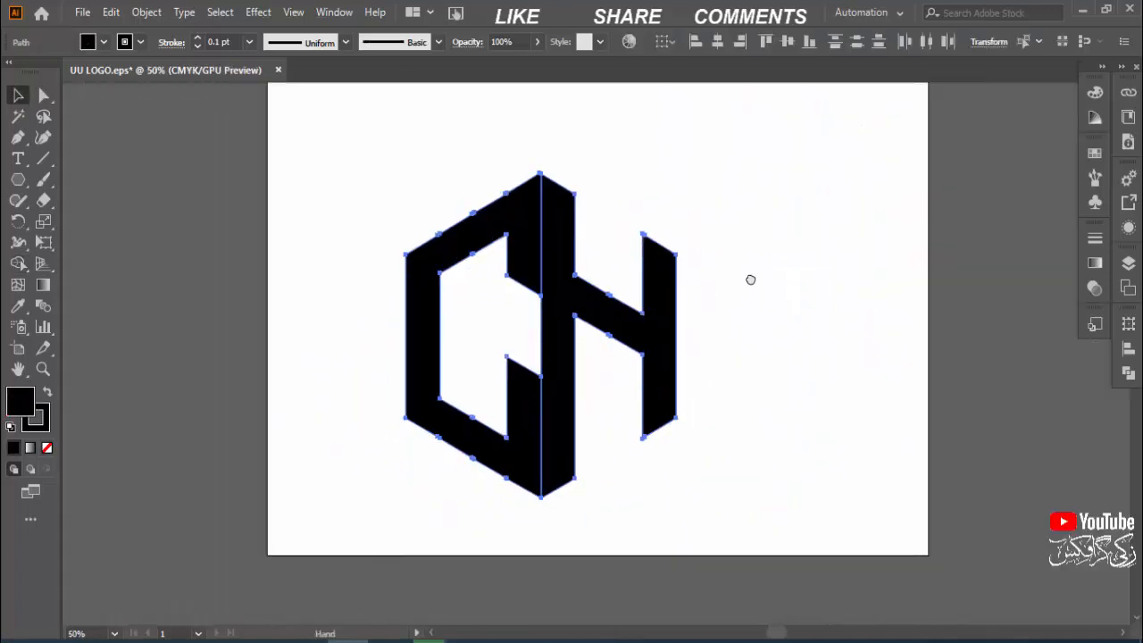
pyautogui.click(683, 347)
pyautogui.moveTo(684, 348); pyautogui.dragTo(692, 335)
pyautogui.keyDown('shift'); pyautogui.click(441, 400); pyautogui.keyUp('shift')
pyautogui.scroll(7, 211, 47)
pyautogui.click(366, 147)
pyautogui.moveTo(699, 310); pyautogui.dragTo(706, 309)
pyautogui.click(358, 210)
# Step: Expand the fills and strokes of both letters and unite the resulting pieces with Pathfinder into solid black shapes
pyautogui.hotkey('ctrl', 'a')
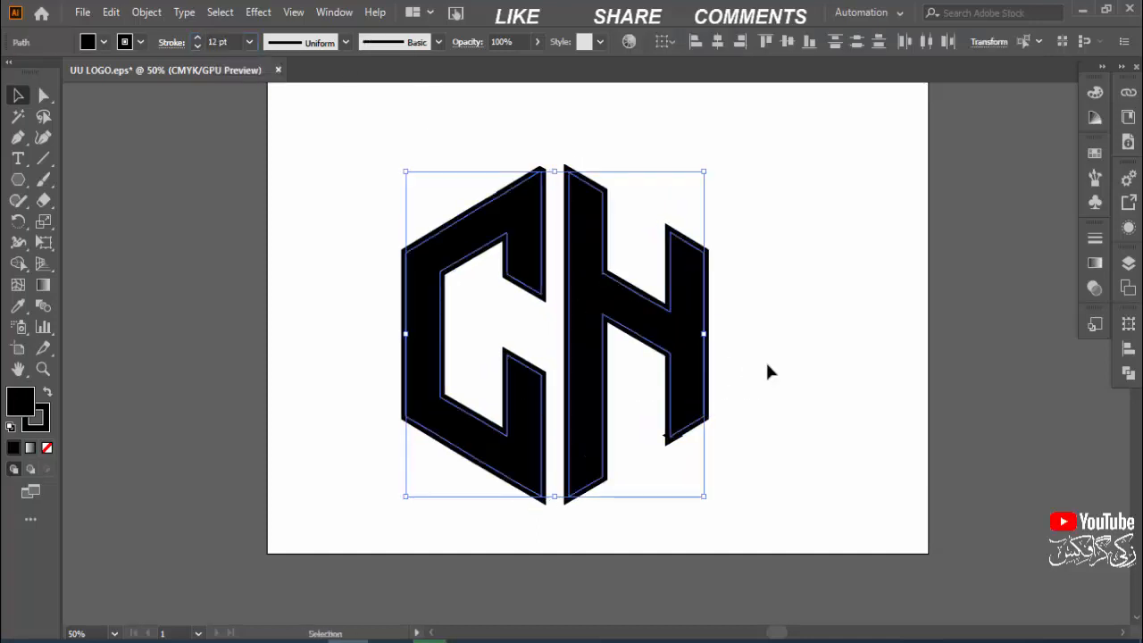
pyautogui.click(147, 12)
pyautogui.click(217, 212)
pyautogui.click(573, 434)
pyautogui.click(1128, 373)
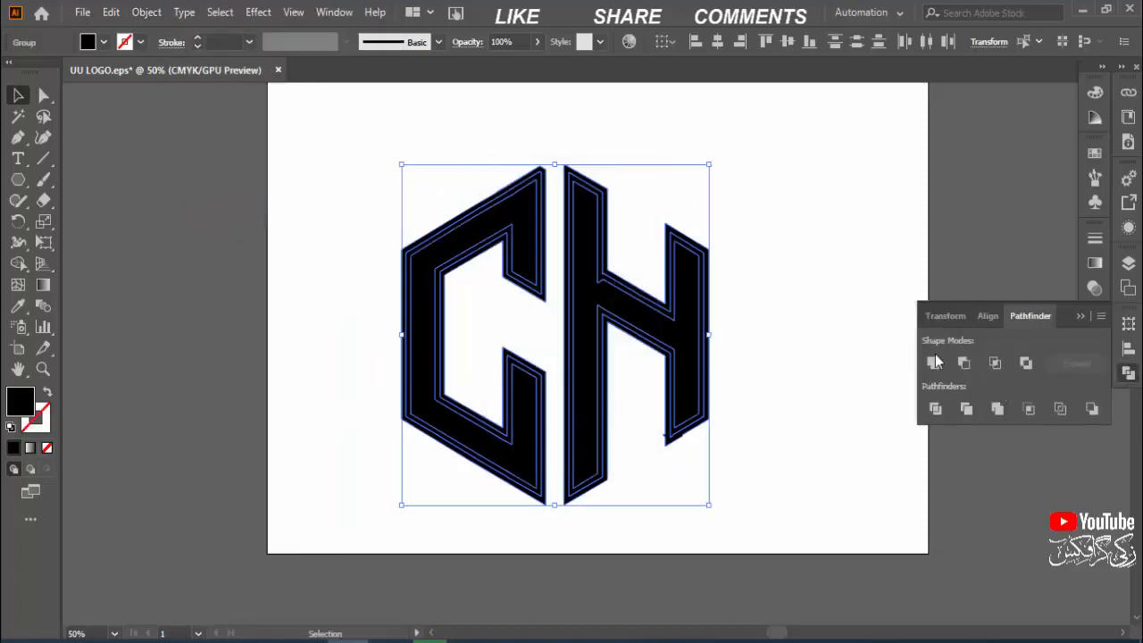
pyautogui.click(932, 361)
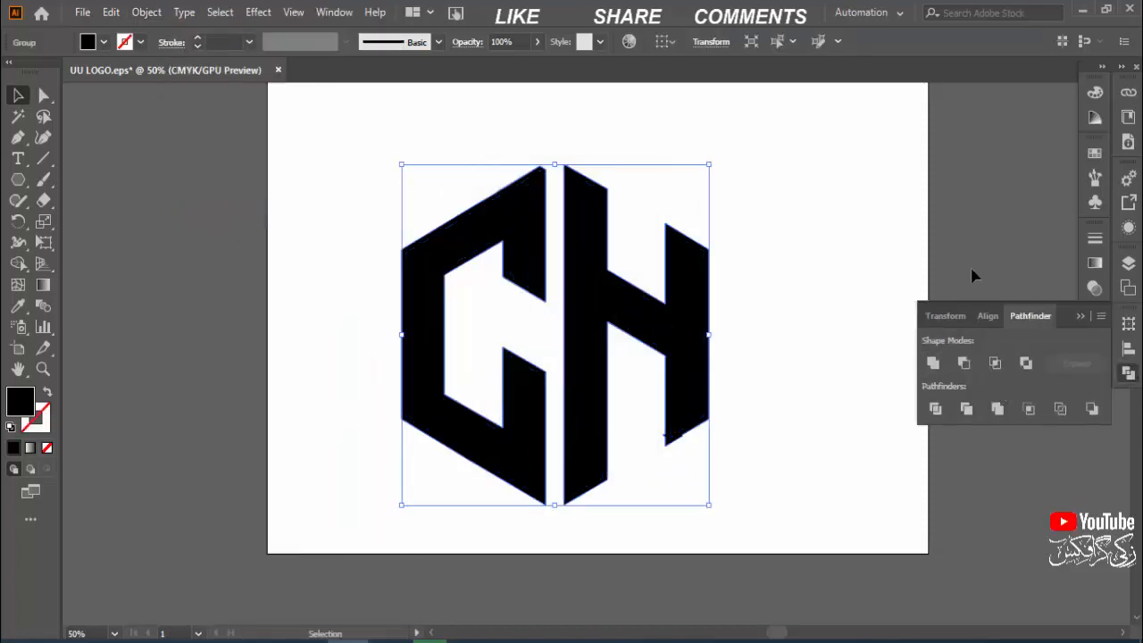
pyautogui.click(1079, 316)
pyautogui.press('space')
pyautogui.moveTo(786, 327)
pyautogui.mouseDown()
pyautogui.moveTo(740, 367)
pyautogui.moveTo(776, 318)
pyautogui.mouseUp()
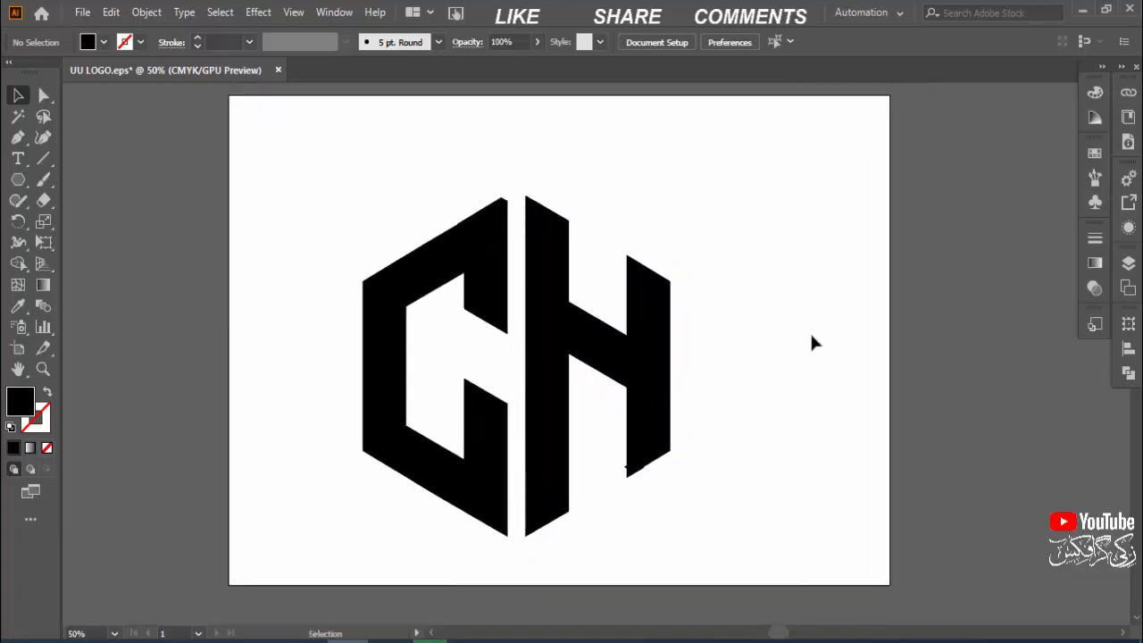